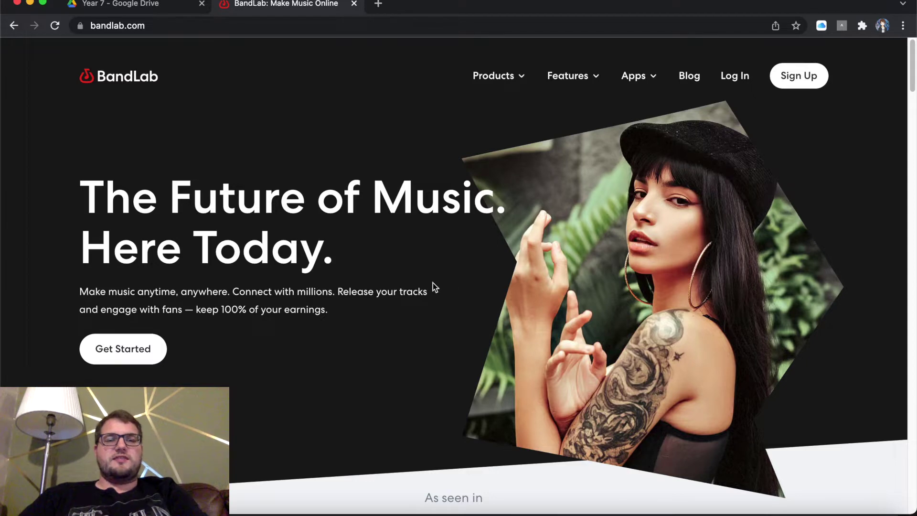
Open BandLab's Sign Up page to create a new account
left_click(804, 77)
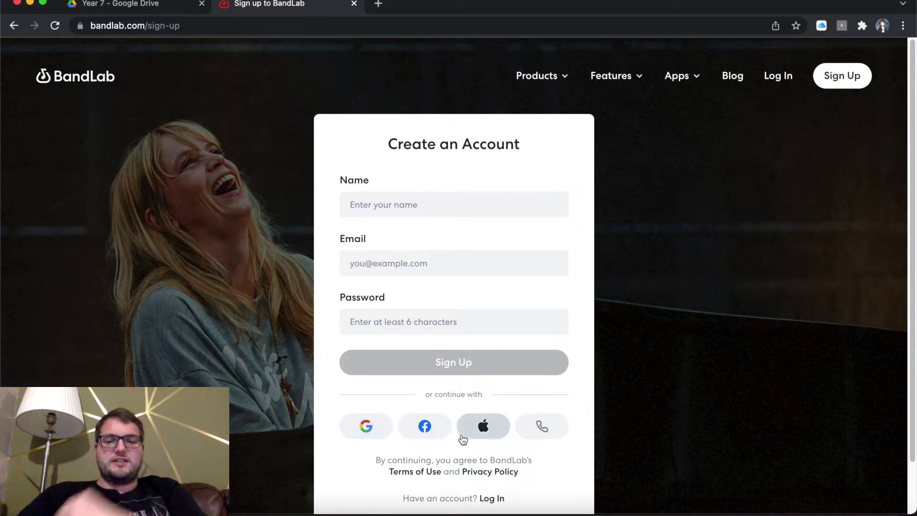
Sign up with Google by choosing your Google account to continue with
left_click(371, 436)
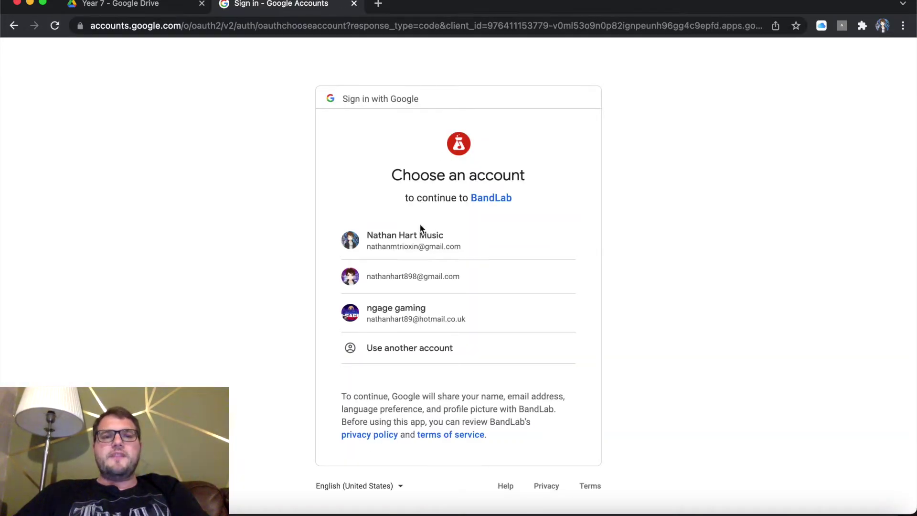
left_click(412, 245)
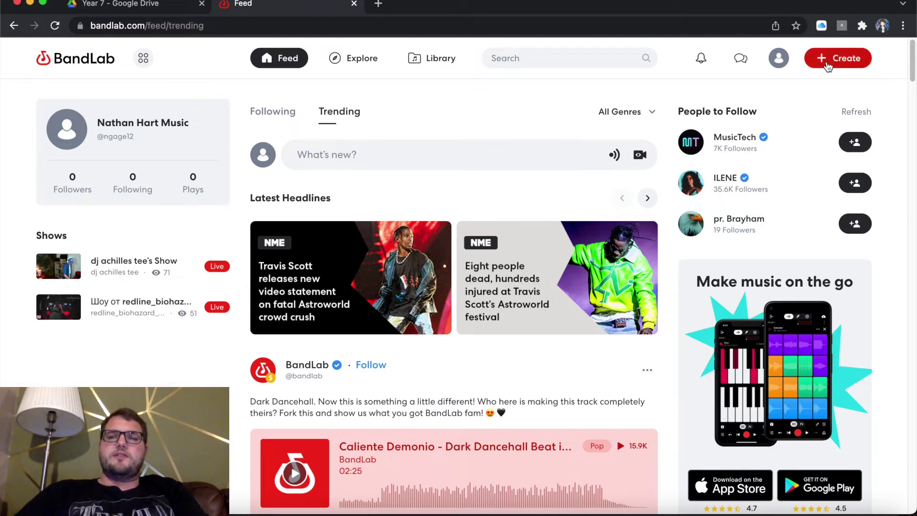
Start a new untitled Mix Editor project from the red Create button on the feed
left_click(828, 66)
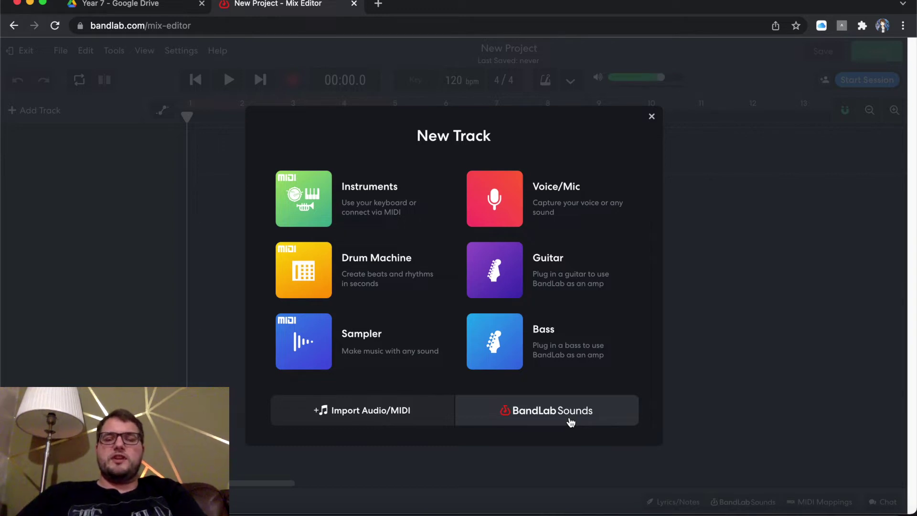
Choose BandLab Sounds in the New Track dialog and scroll through its genres and moods
left_click(571, 422)
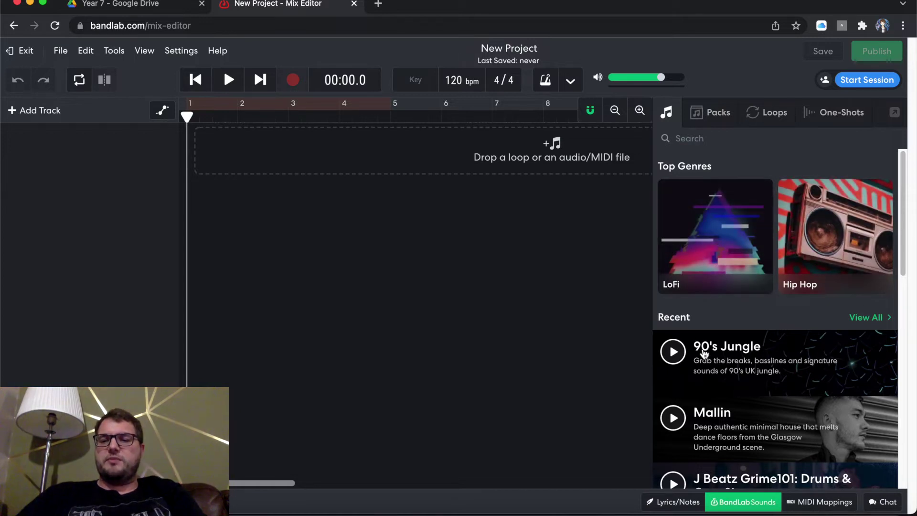
scroll(738, 401, "down", 5)
Browse the Packs list of sample packs, then switch to the Loops list of individual loops
scroll(738, 401, "down", 8)
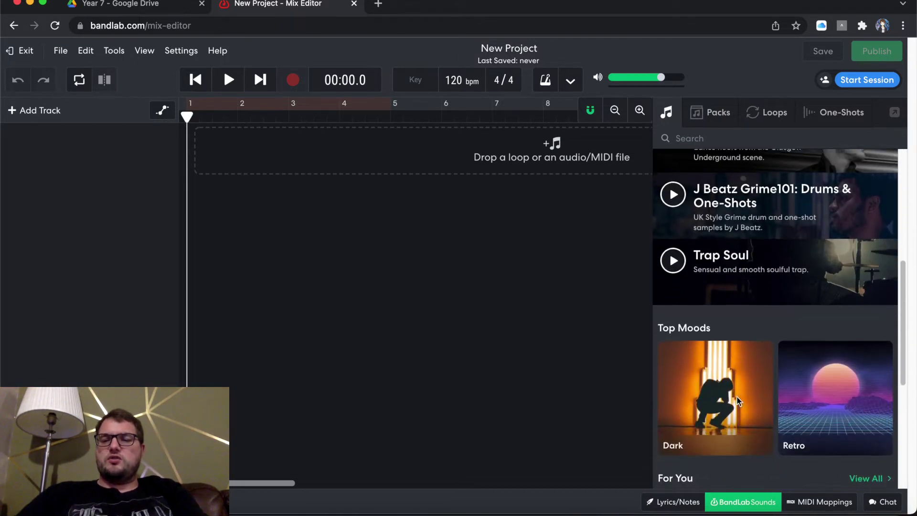
scroll(738, 401, "up", 10)
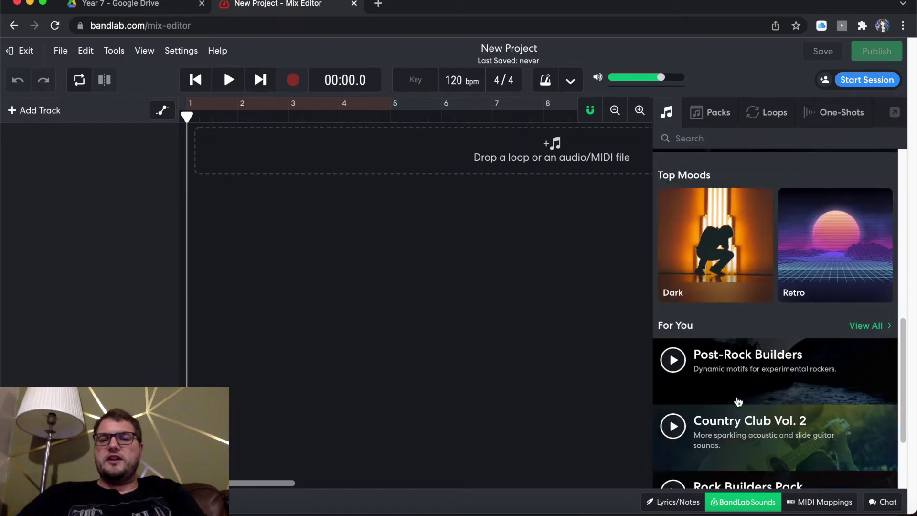
left_click(707, 115)
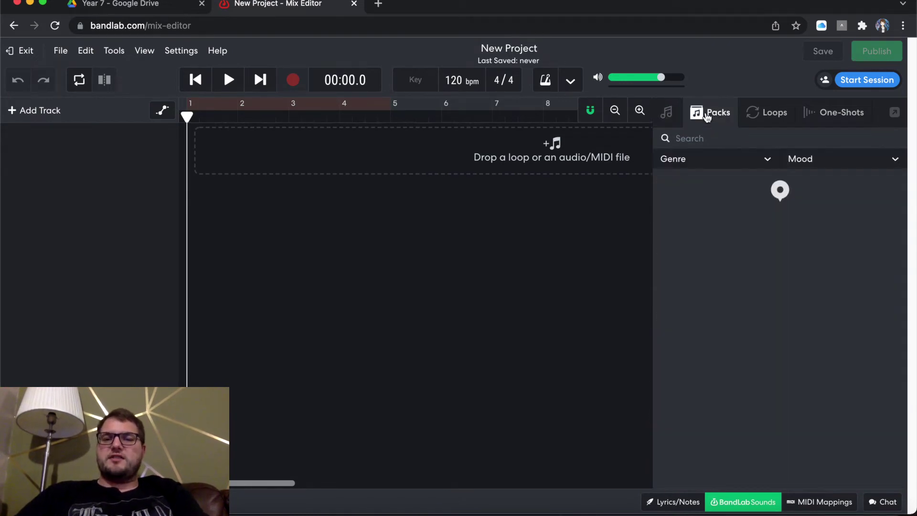
scroll(807, 307, "down", 1)
scroll(807, 307, "down", 10)
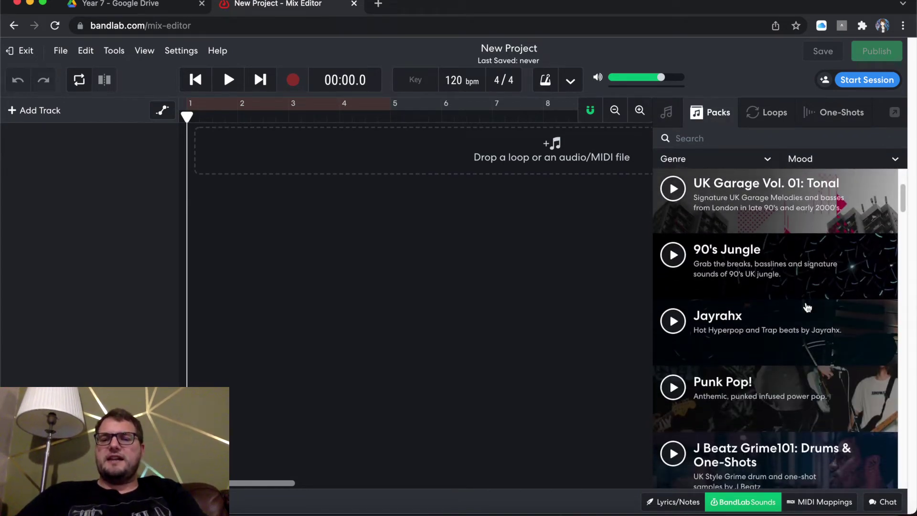
scroll(807, 307, "down", 8)
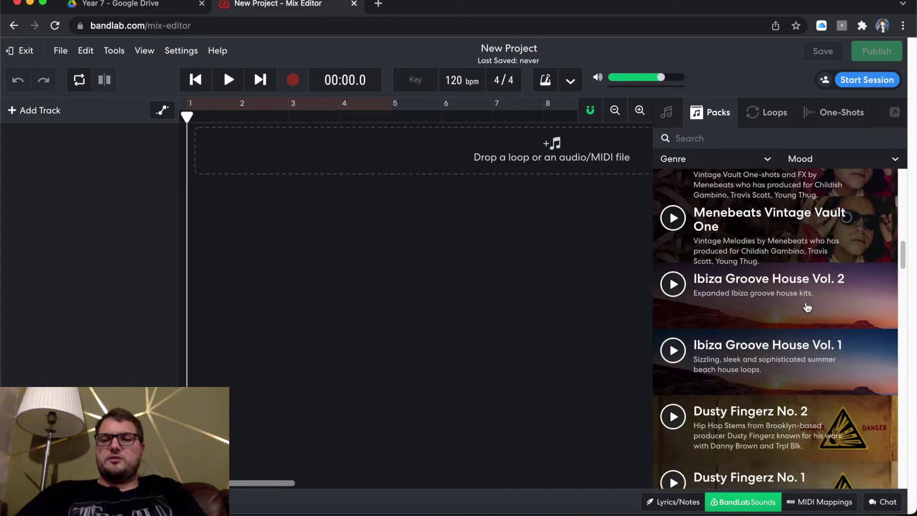
scroll(807, 307, "up", 6)
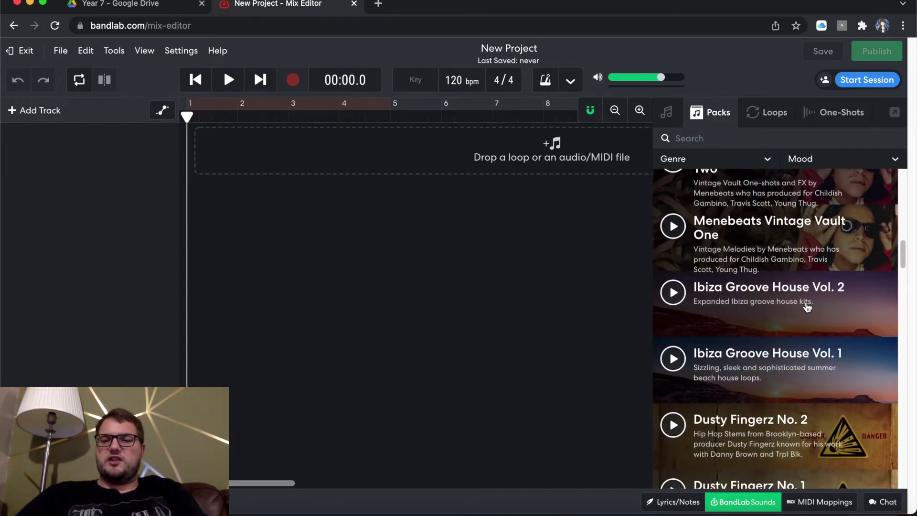
scroll(807, 307, "down", 10)
scroll(807, 307, "down", 5)
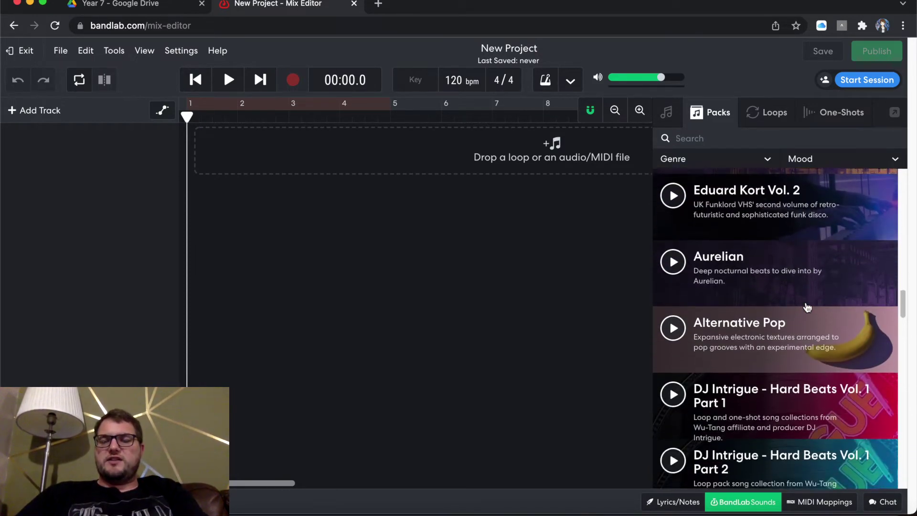
scroll(807, 307, "down", 2)
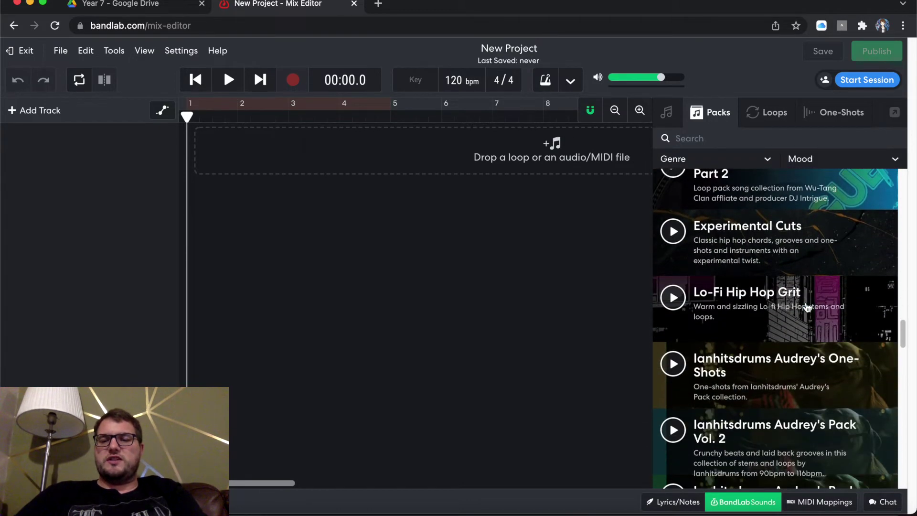
scroll(807, 306, "up", 9)
left_click(777, 115)
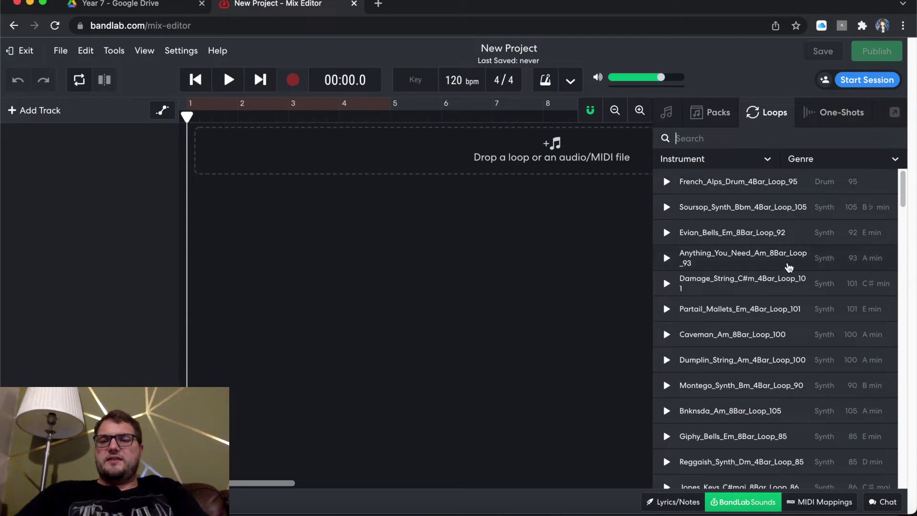
Filter loops to the Lo-fi genre and preview the dustyhiphop-94-Am-AstralFilter-4bar loop
left_click(896, 161)
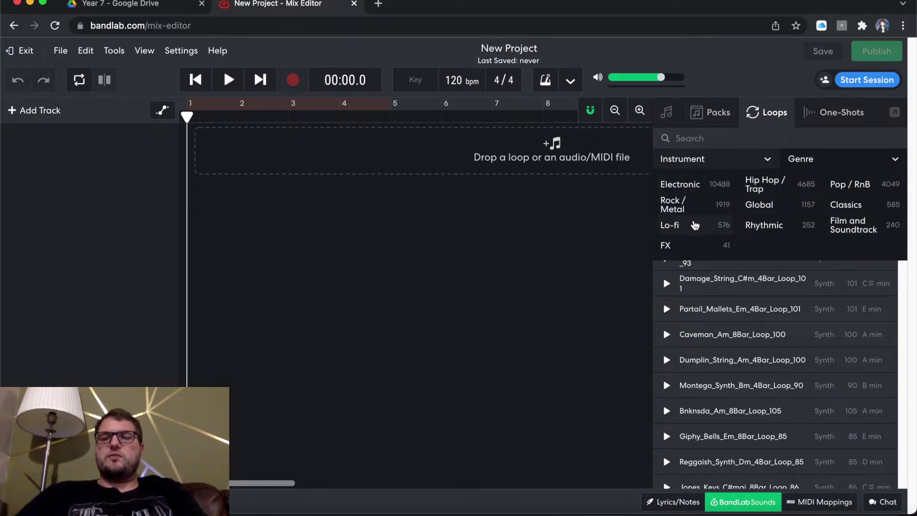
left_click(692, 225)
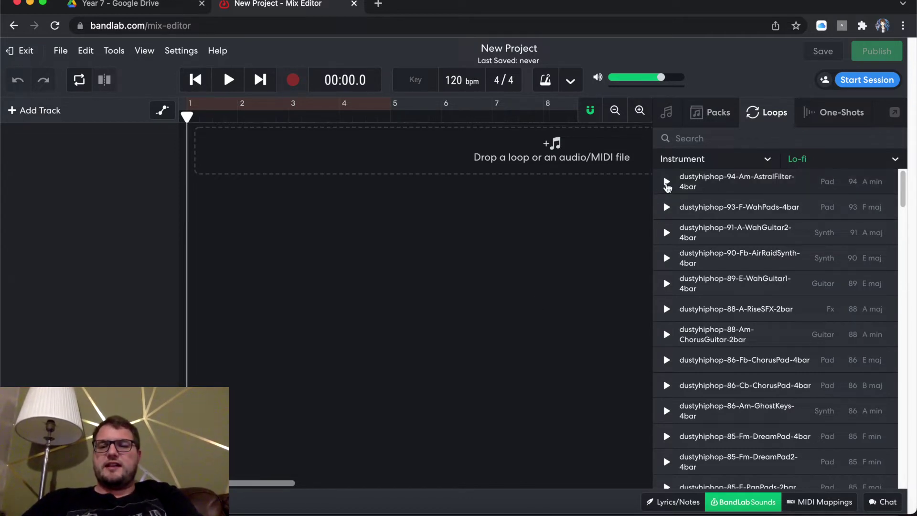
left_click(667, 182)
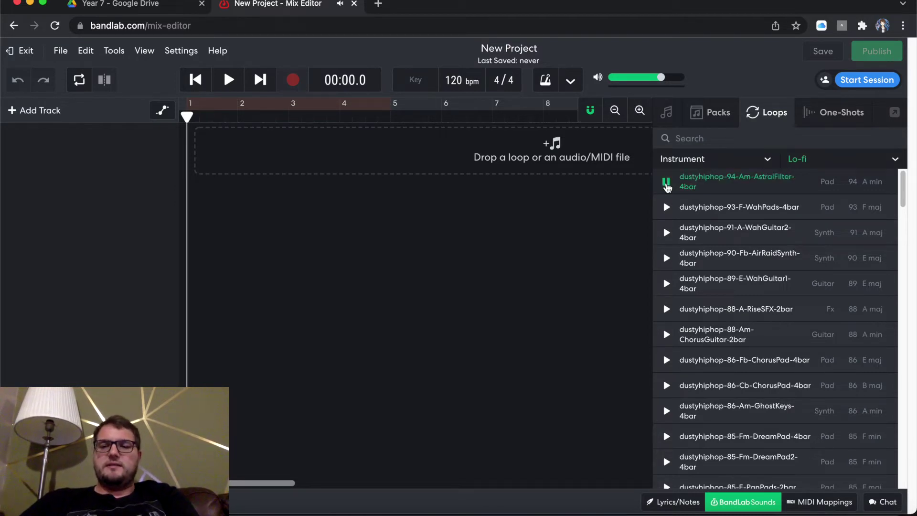
key("XF86AudioRaiseVolume")
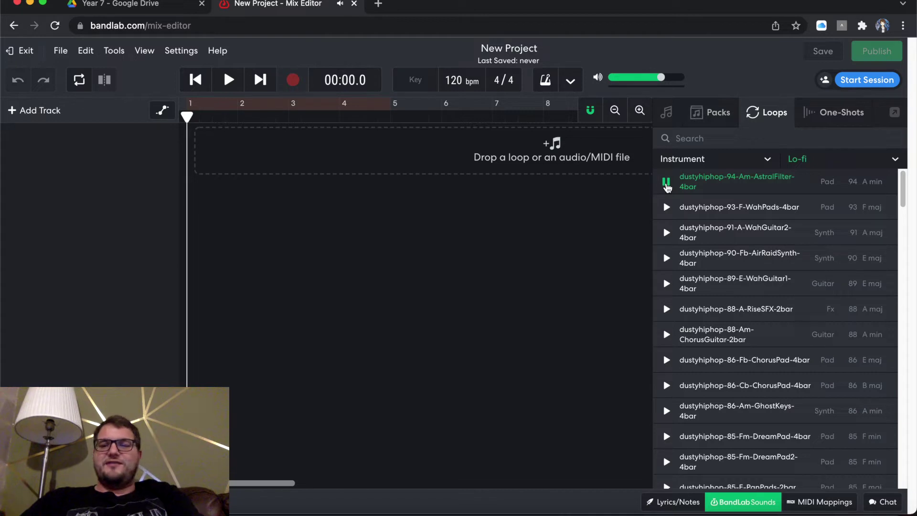
left_click(666, 185)
left_click(665, 234)
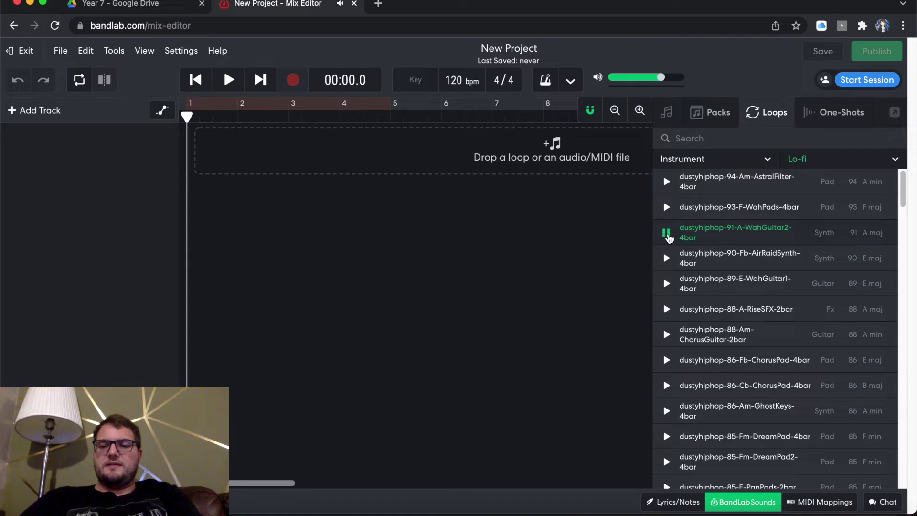
left_click(666, 234)
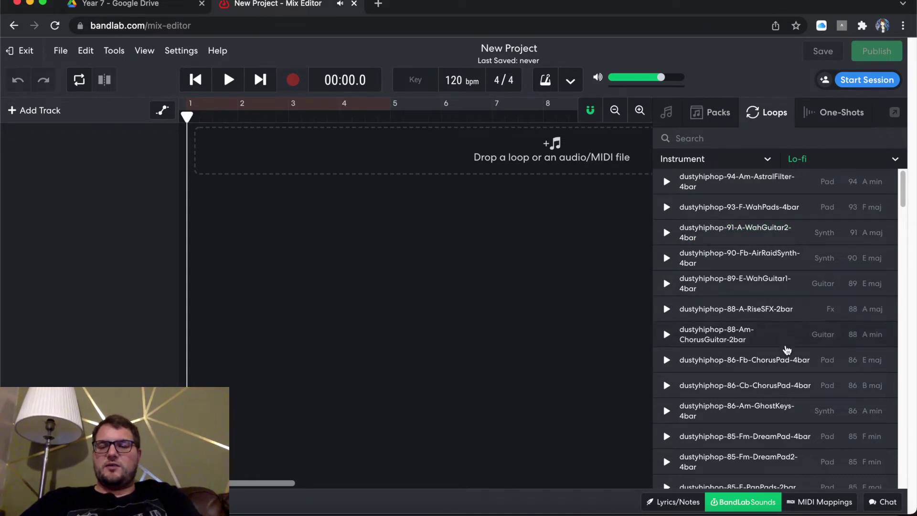
left_click(666, 411)
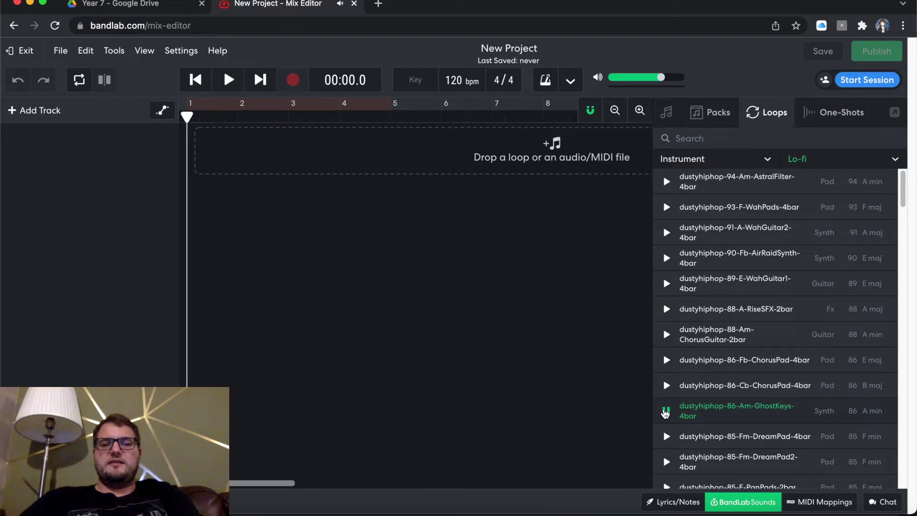
left_click(666, 412)
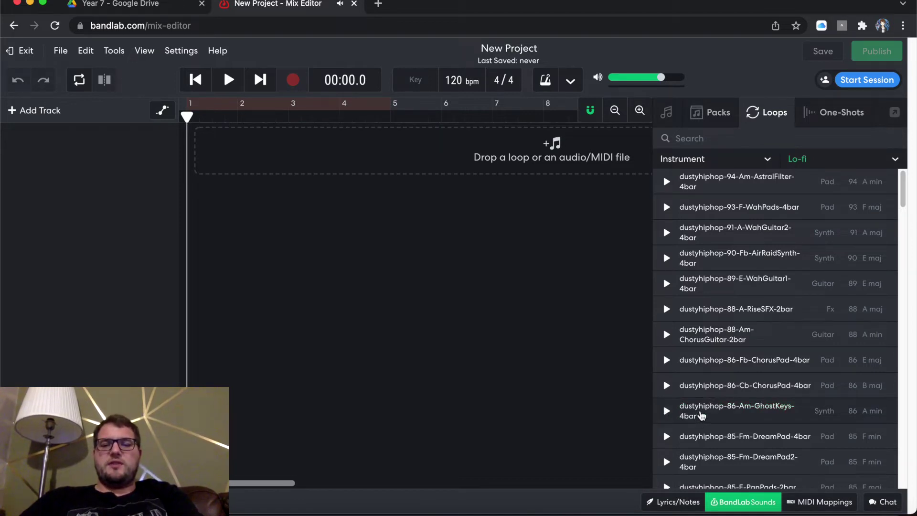
left_click_drag(701, 415, 233, 151)
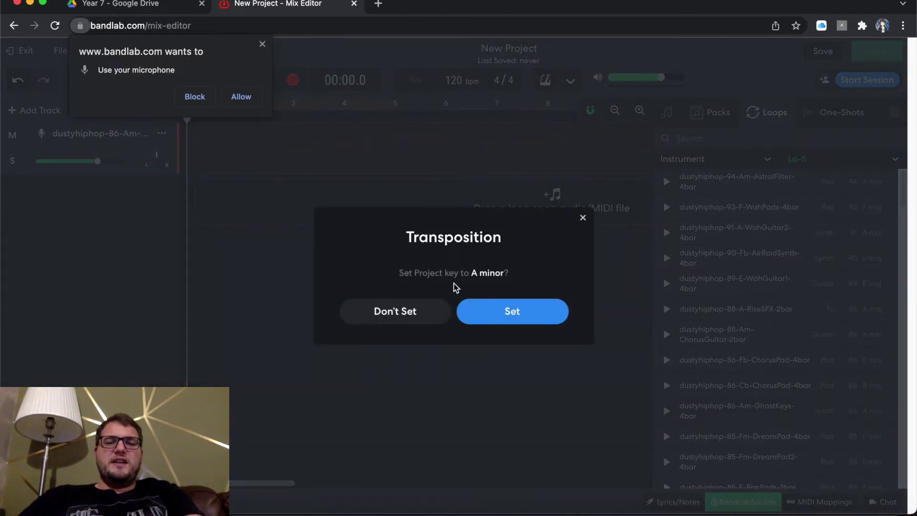
Allow microphone access, set the project to A minor at 86 bpm, and start GhostKeys at bar 1
left_click(247, 98)
left_click(520, 321)
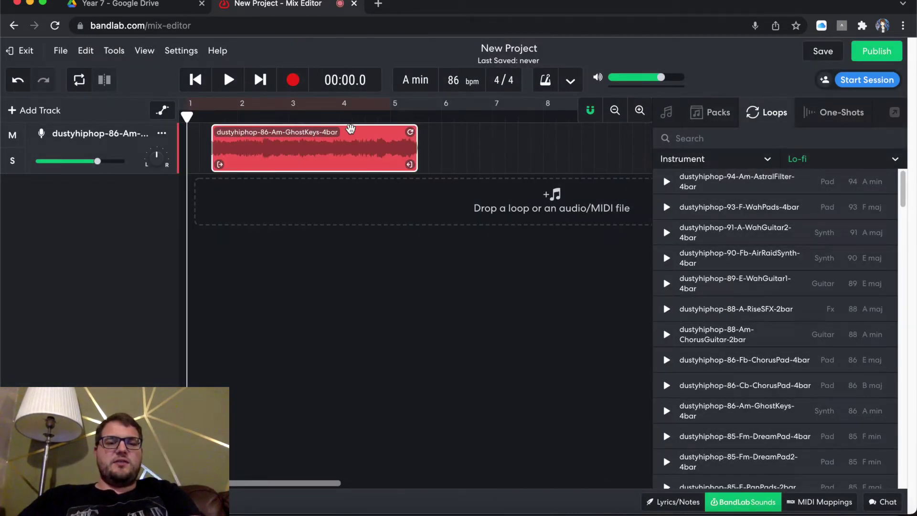
left_click_drag(351, 128, 313, 132)
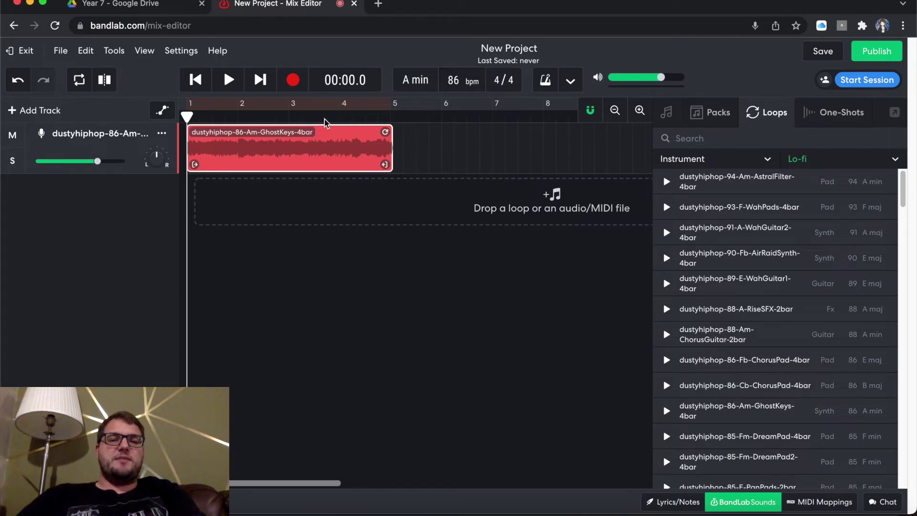
Set the loop region to match the GhostKeys clip and play it partway through
left_click(314, 103)
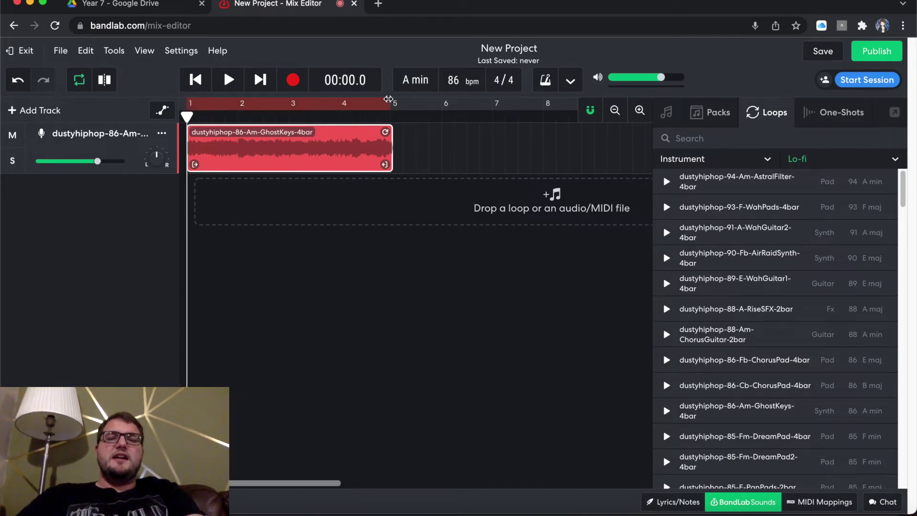
left_click_drag(390, 104, 466, 155)
mouse_move(404, 105)
left_mouse_down()
mouse_move(453, 114)
mouse_move(392, 109)
left_mouse_up()
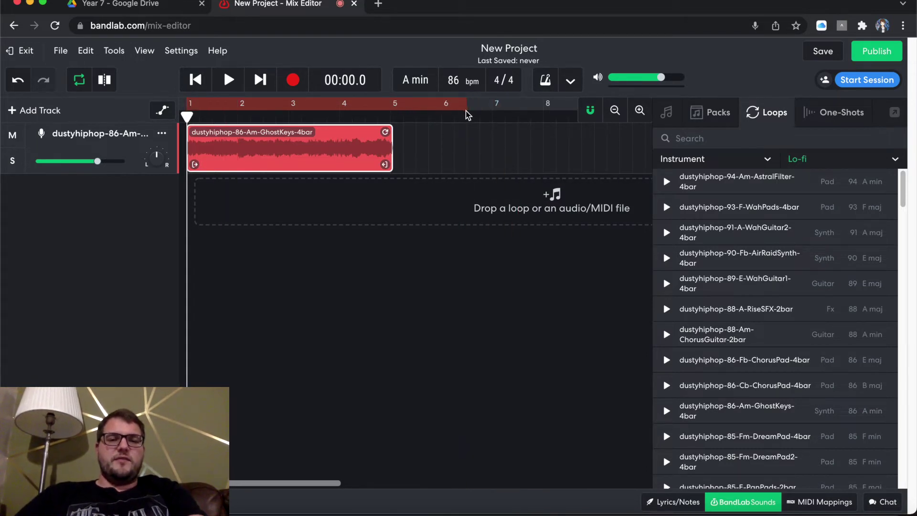
left_click_drag(466, 104, 389, 110)
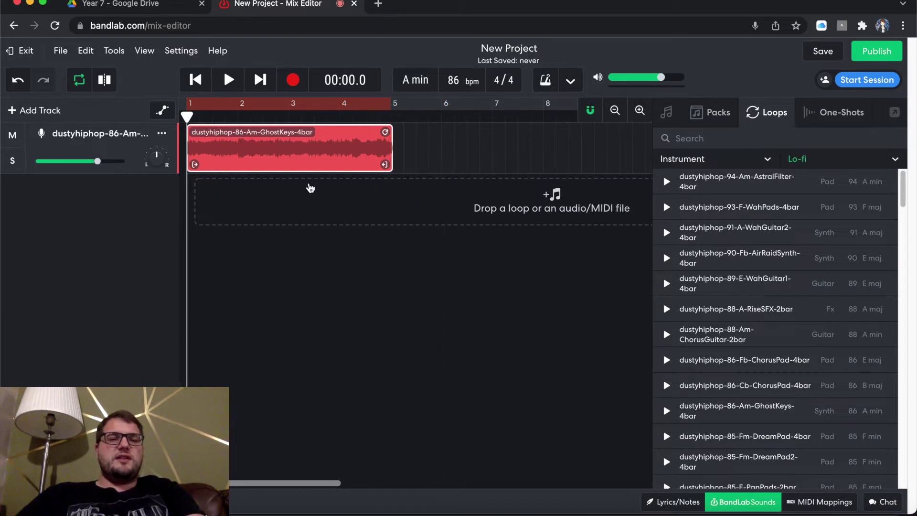
key("space")
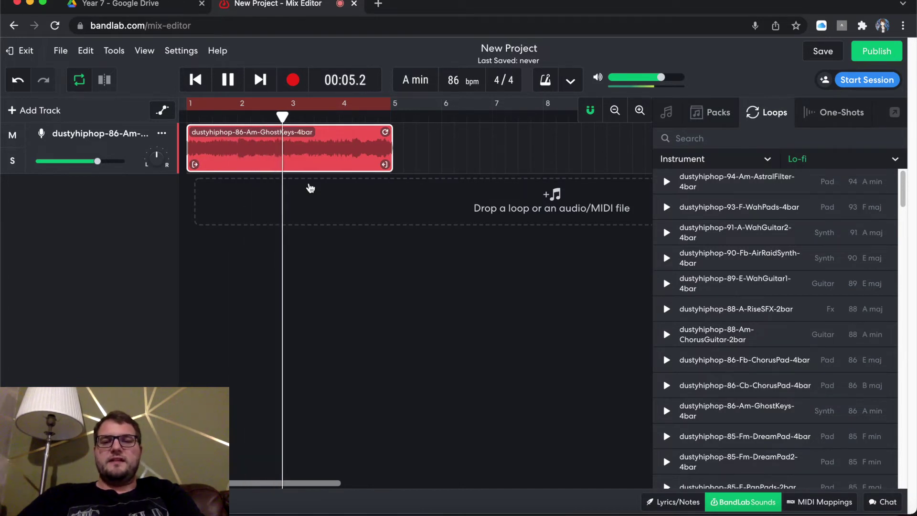
key("space")
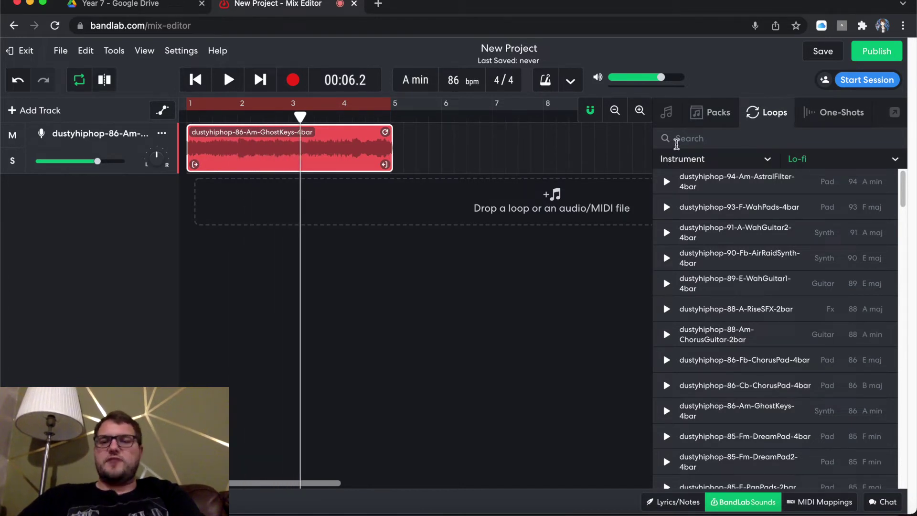
Filter the loops to the Beats instrument and preview Cassette School Beat 03
left_click(694, 162)
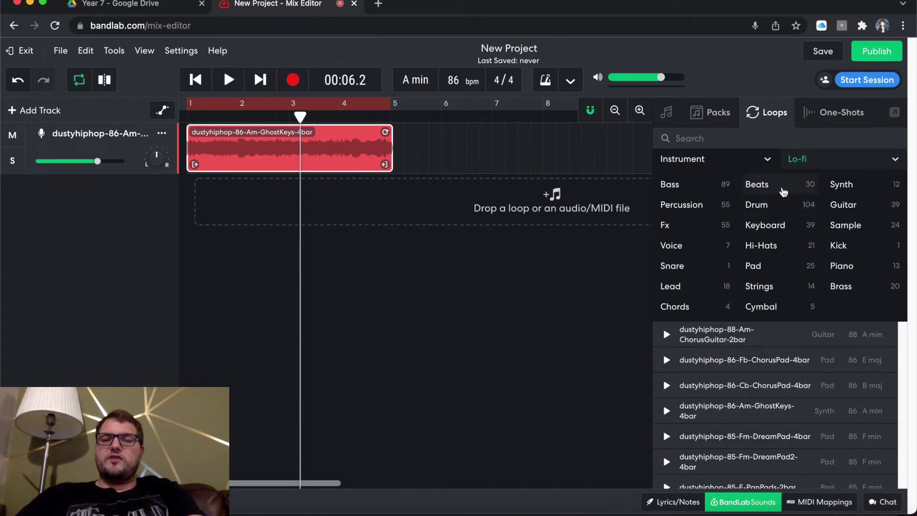
left_click(783, 191)
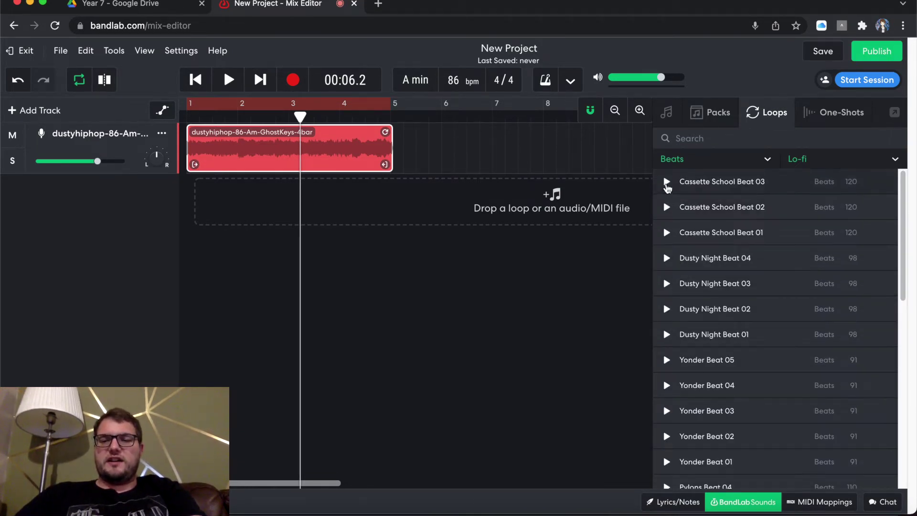
left_click(667, 181)
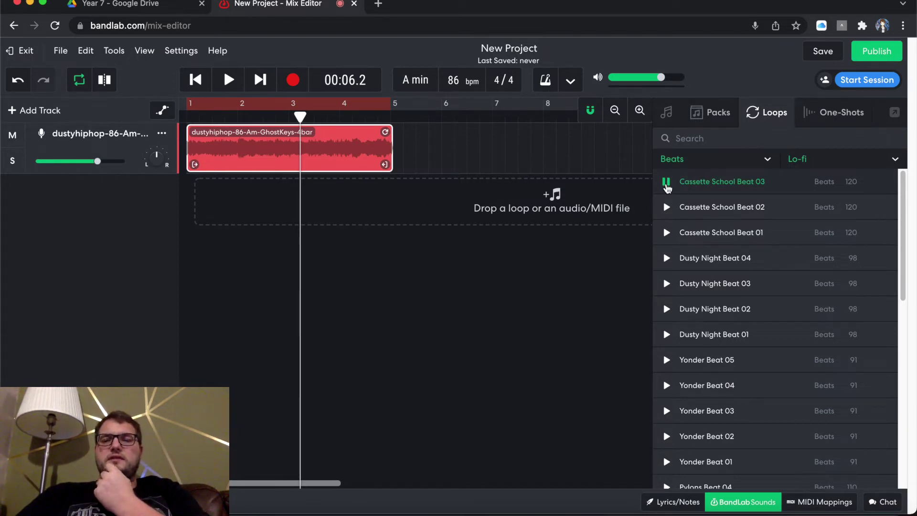
left_click(666, 182)
Add Cassette School Beat 03 as a new track at bar 1, with the playhead reset to the start
left_click_drag(719, 187, 403, 209)
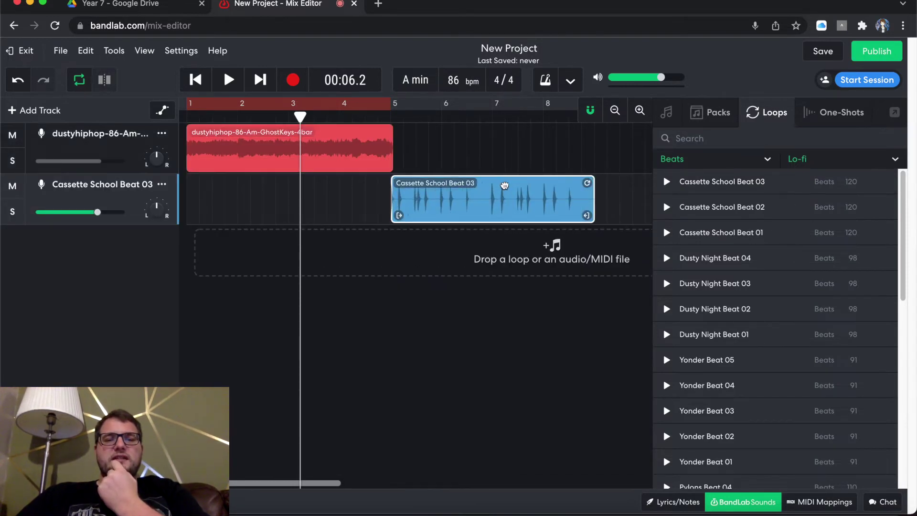
left_click_drag(505, 183, 301, 191)
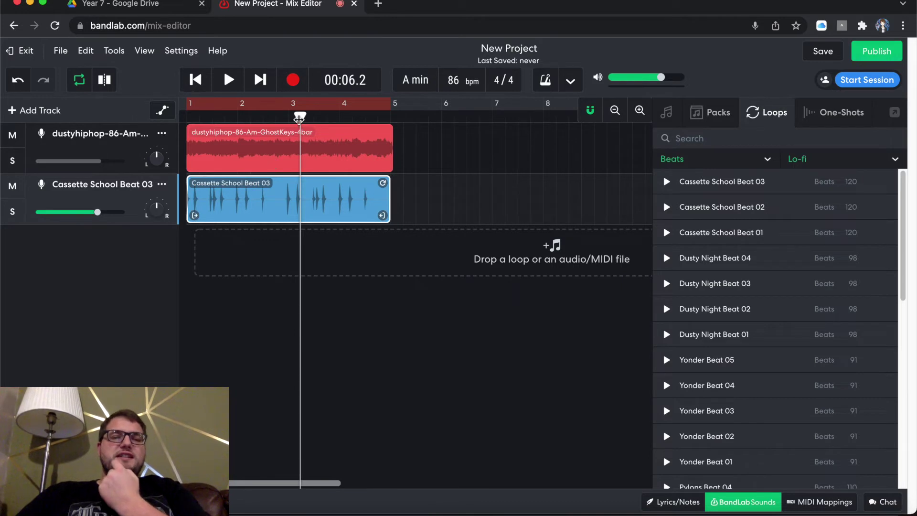
left_click_drag(299, 117, 179, 125)
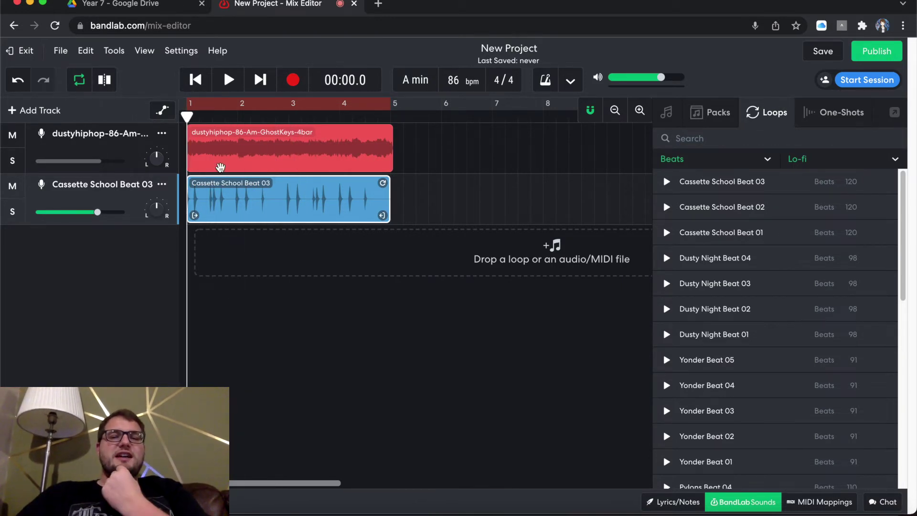
scroll(330, 270, "up", 3)
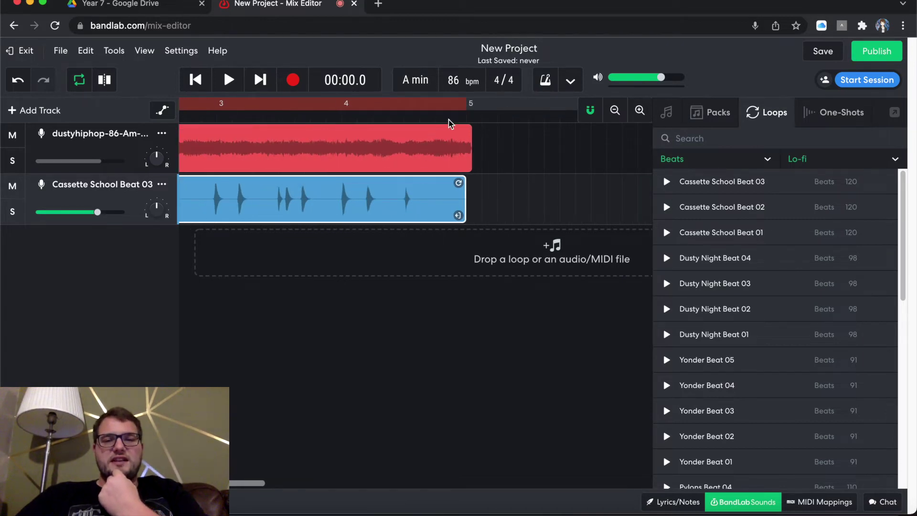
left_click(452, 137)
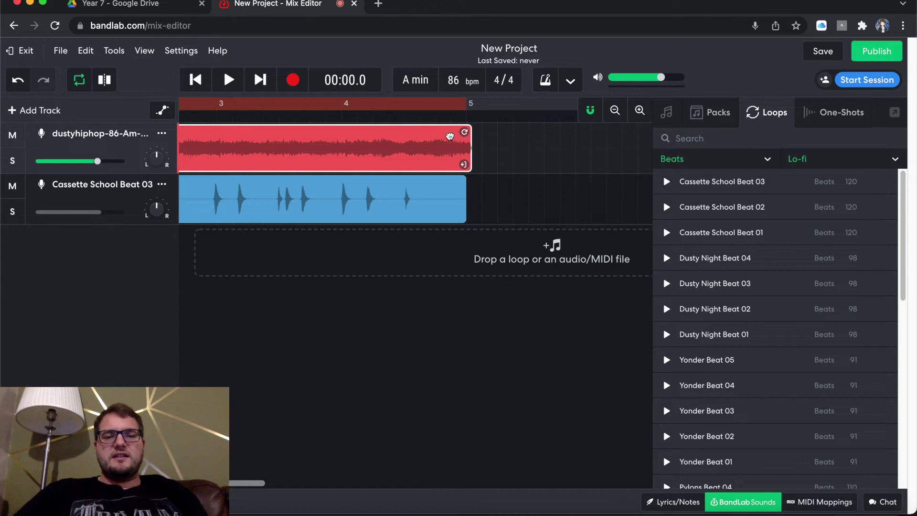
Play both loops together from around bar 4.5 to compare where the clips end
right_click(449, 135)
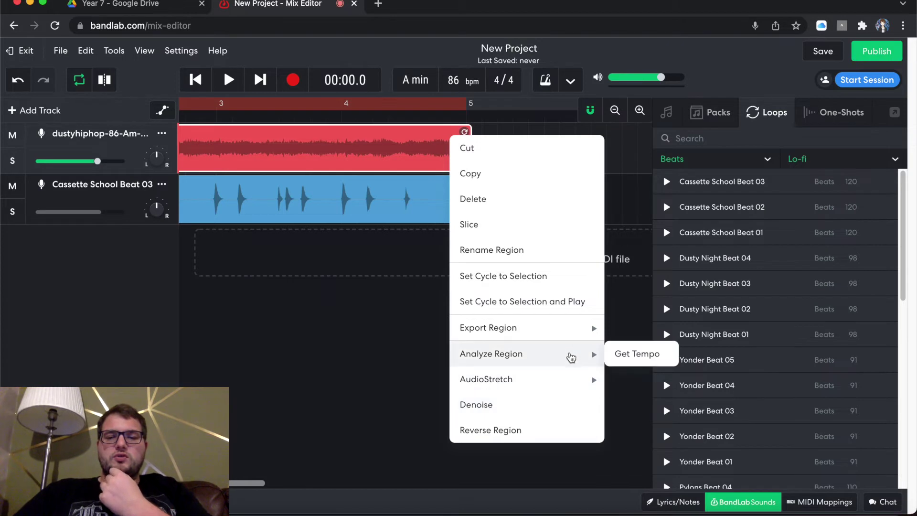
left_click(616, 194)
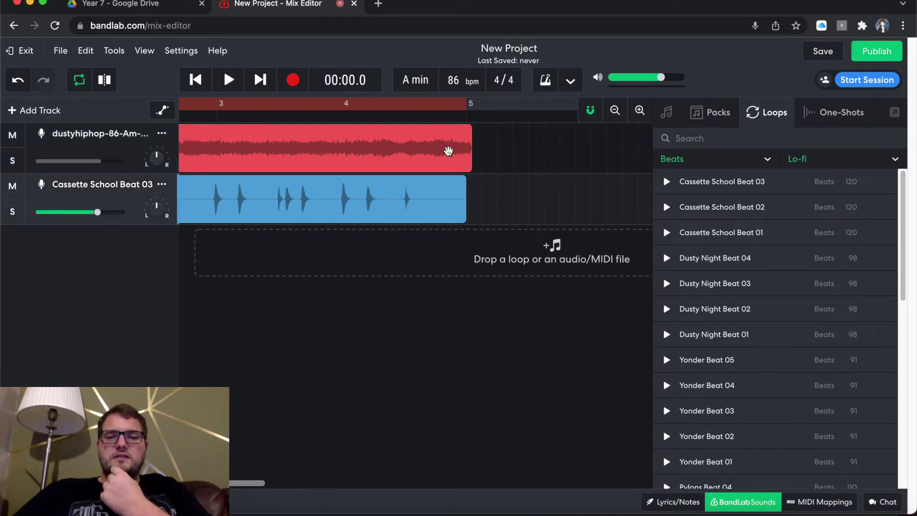
left_click(404, 119)
key("space")
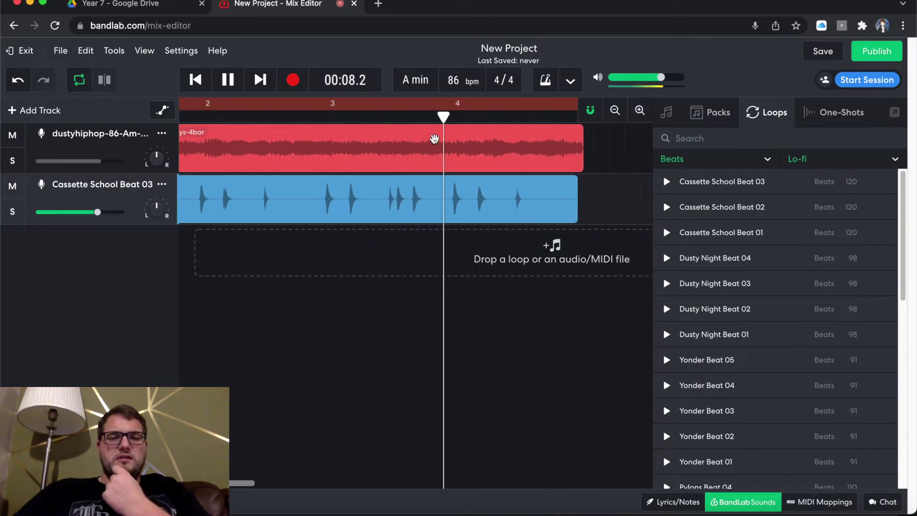
scroll(436, 143, "up", 3)
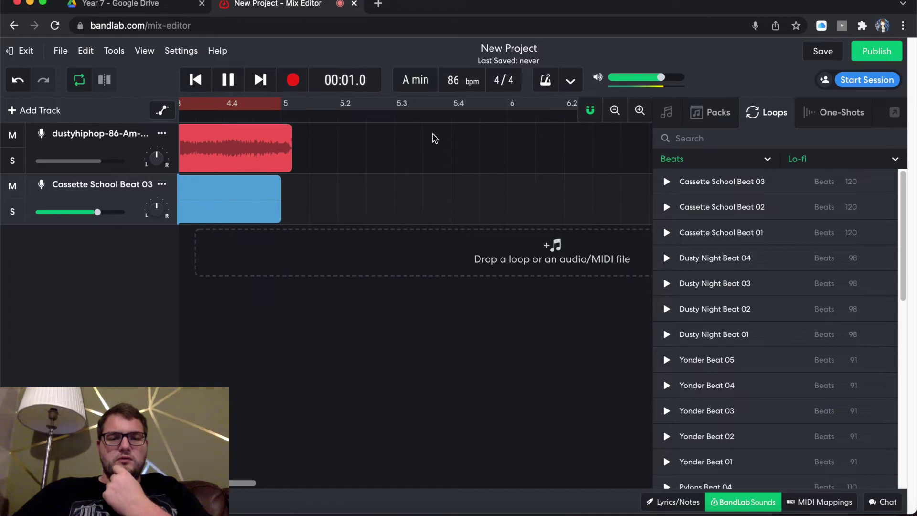
key("space")
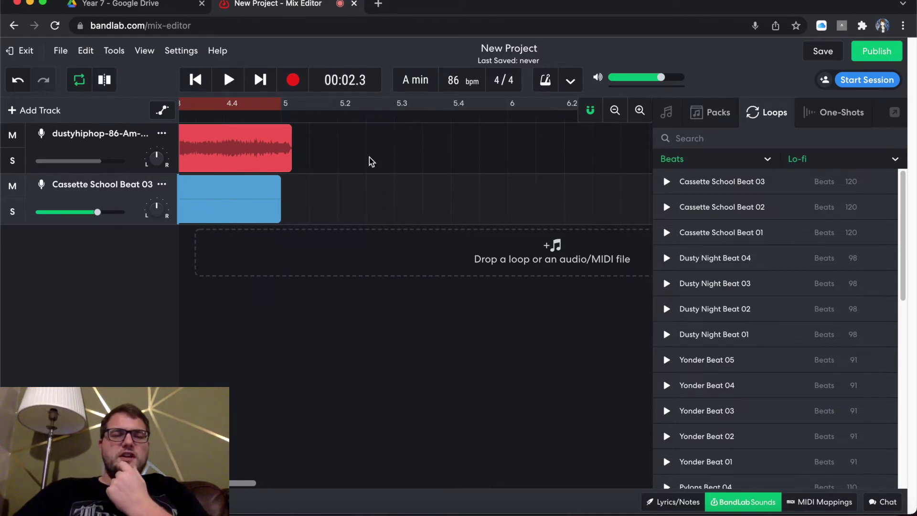
Trim the red GhostKeys clip to end at bar 5 with the beat clip, then play them together
scroll(371, 159, "up", 3)
scroll(370, 160, "left", 5)
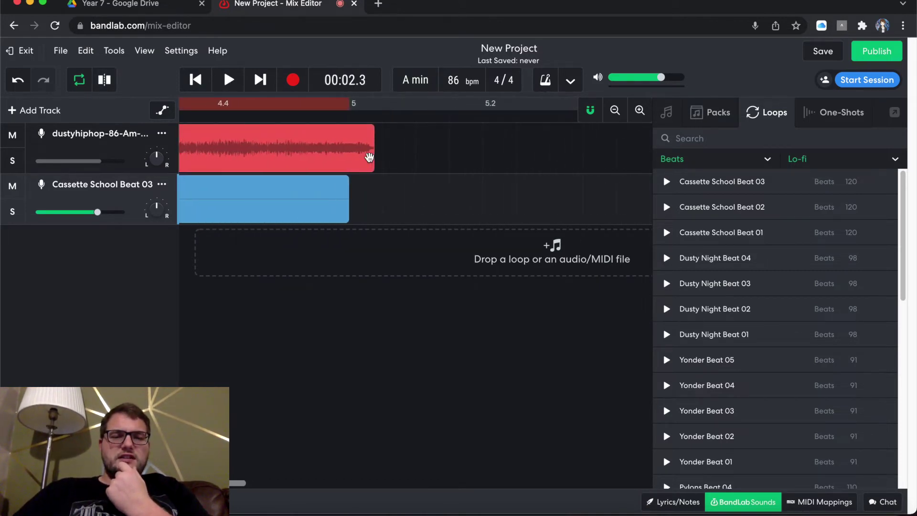
left_click(367, 161)
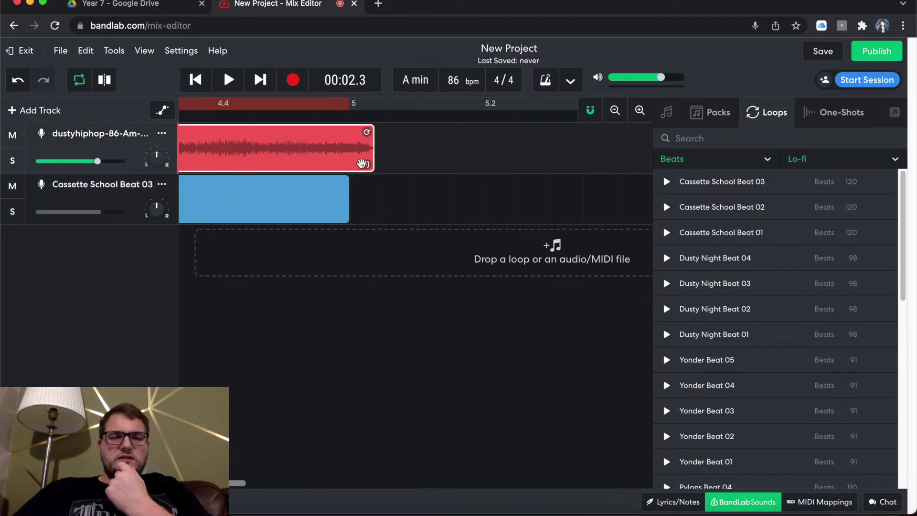
left_click_drag(371, 167, 347, 177)
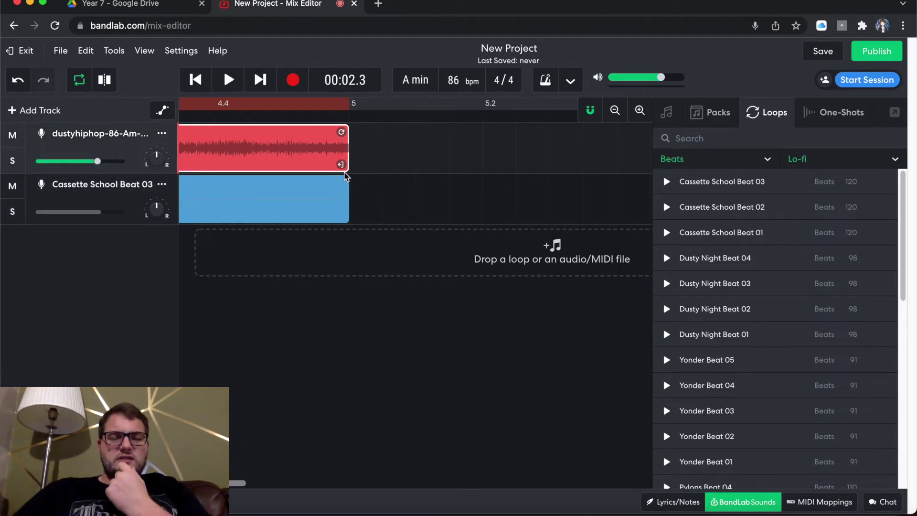
key("space")
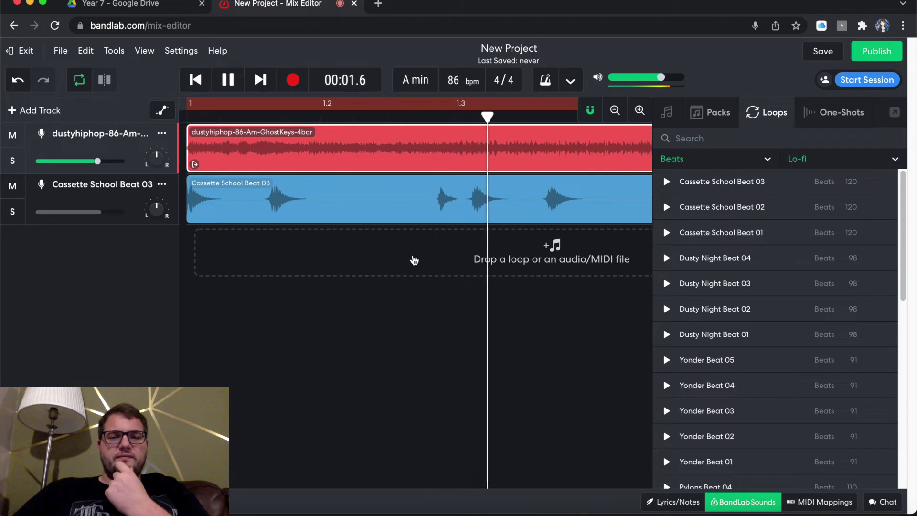
scroll(414, 260, "down", 5)
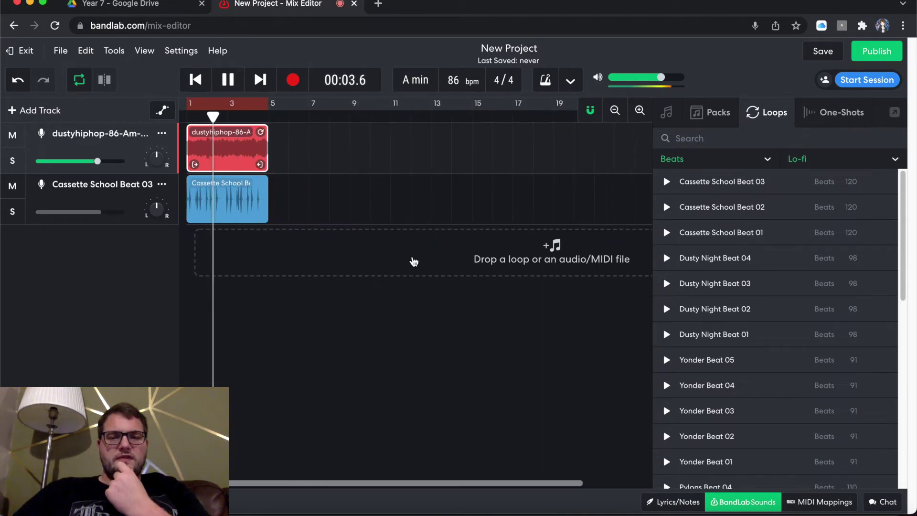
scroll(414, 260, "up", 5)
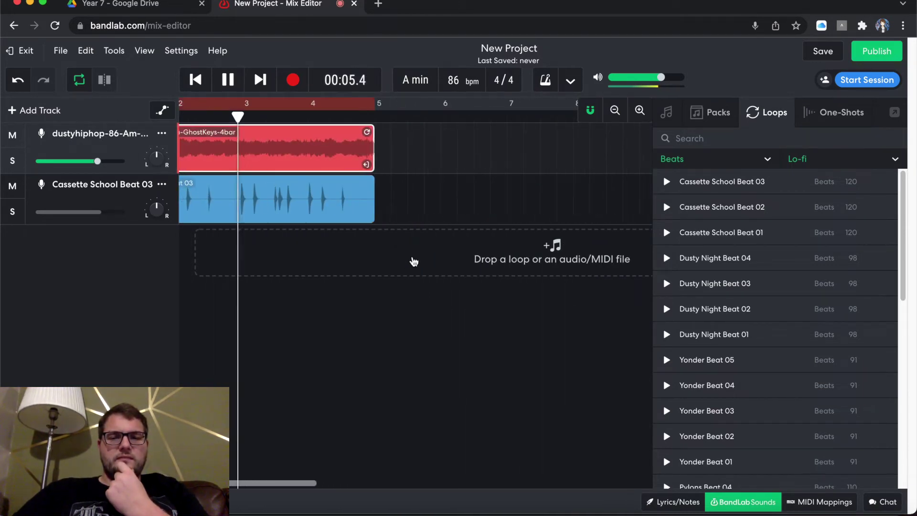
scroll(414, 260, "left", 2)
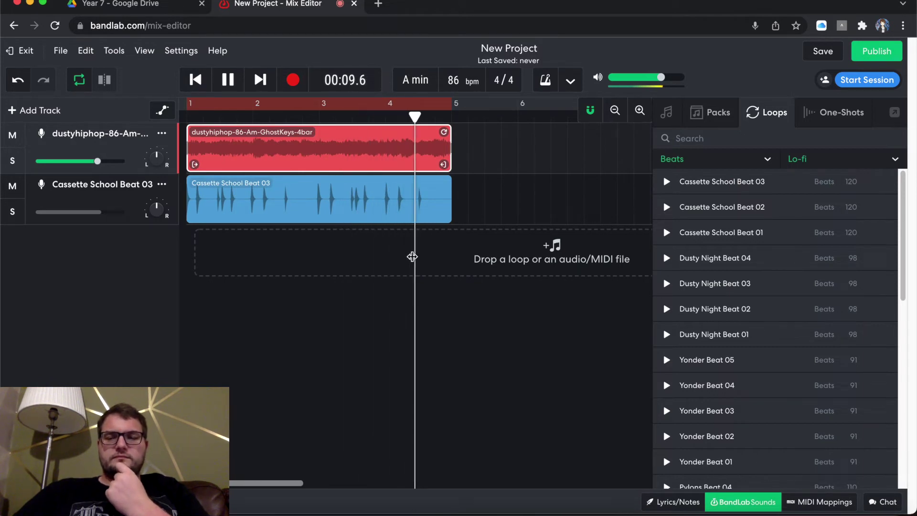
key("space")
Remove the Cassette School Beat 03 clip and delete its track
left_click(330, 190)
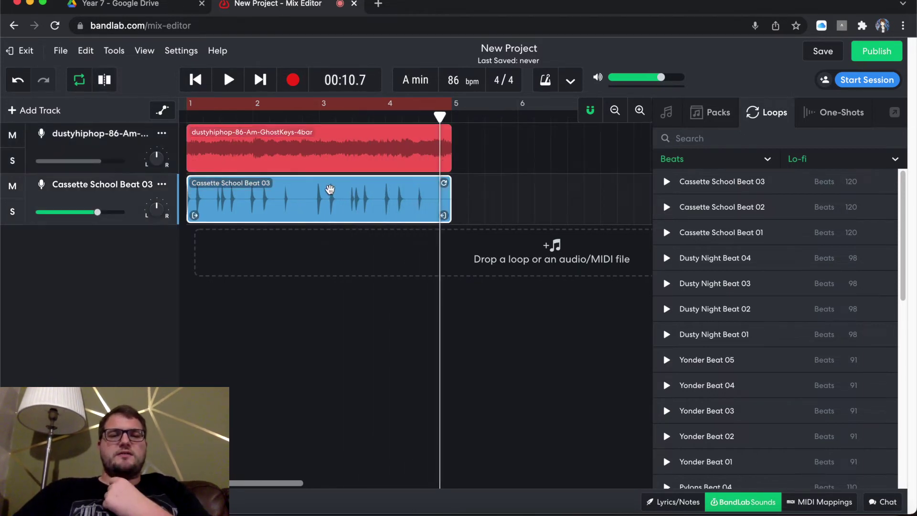
key("Delete")
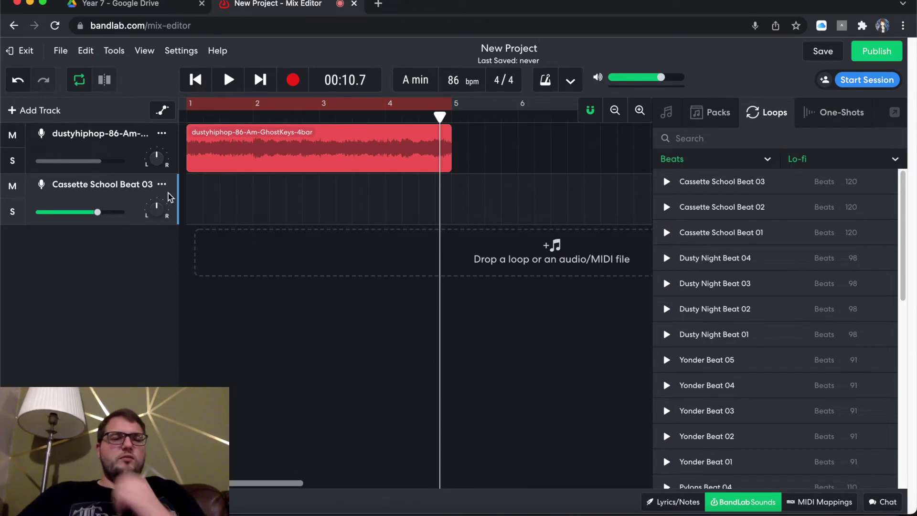
left_click(162, 184)
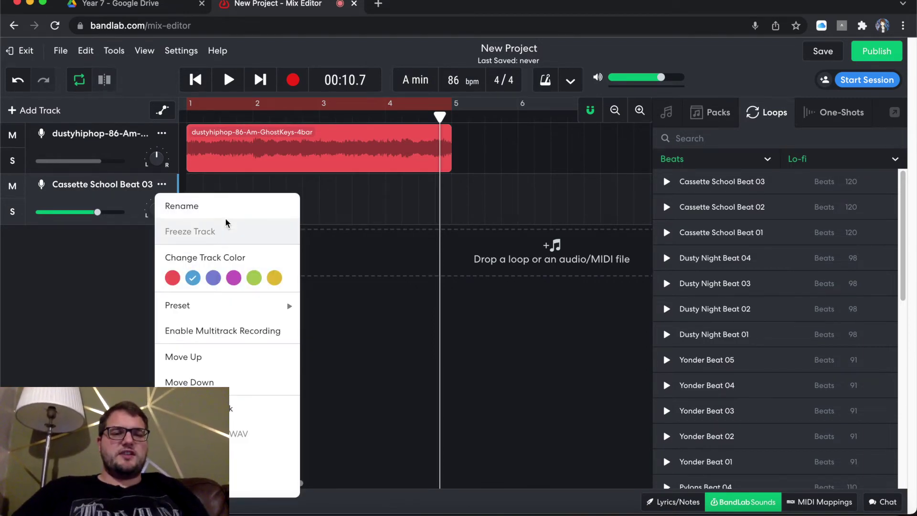
left_click(233, 482)
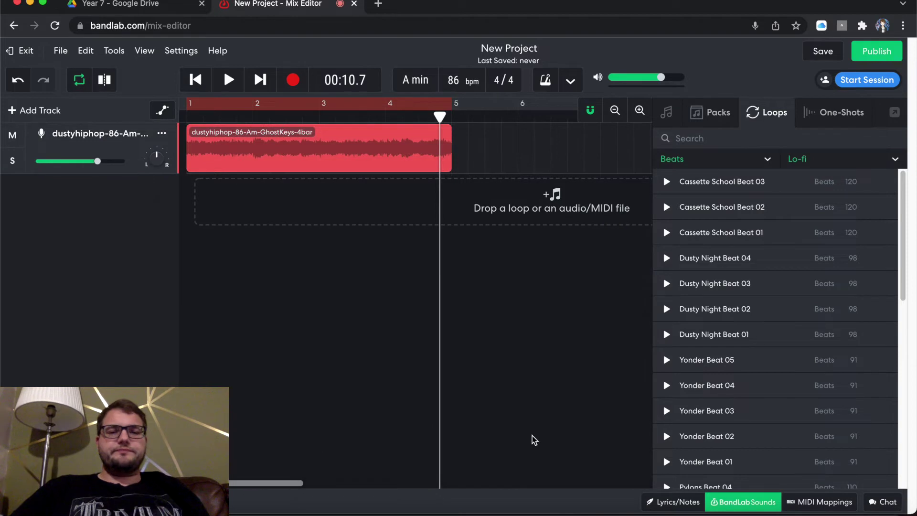
Audition Redux Beat 05 and 06, then add Redux Beat 06 as a new track aligned to bar 1
scroll(758, 399, "down", 5)
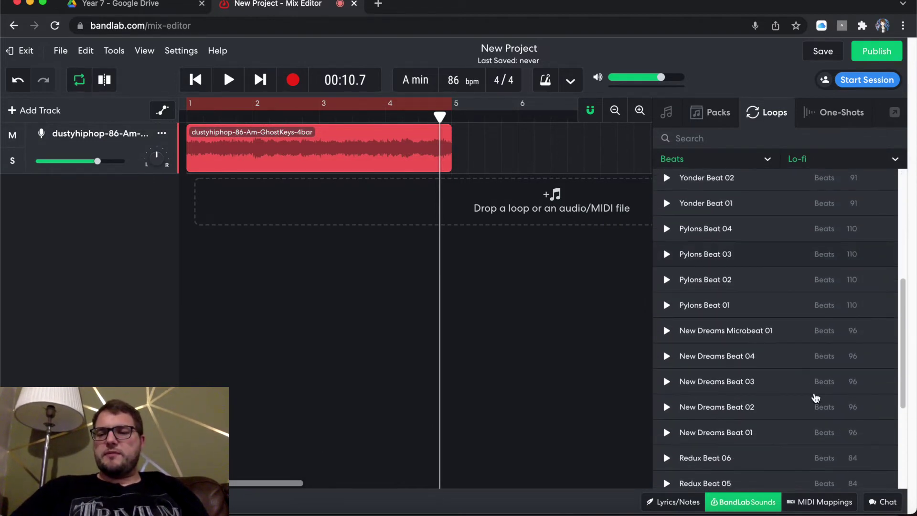
scroll(816, 397, "down", 3)
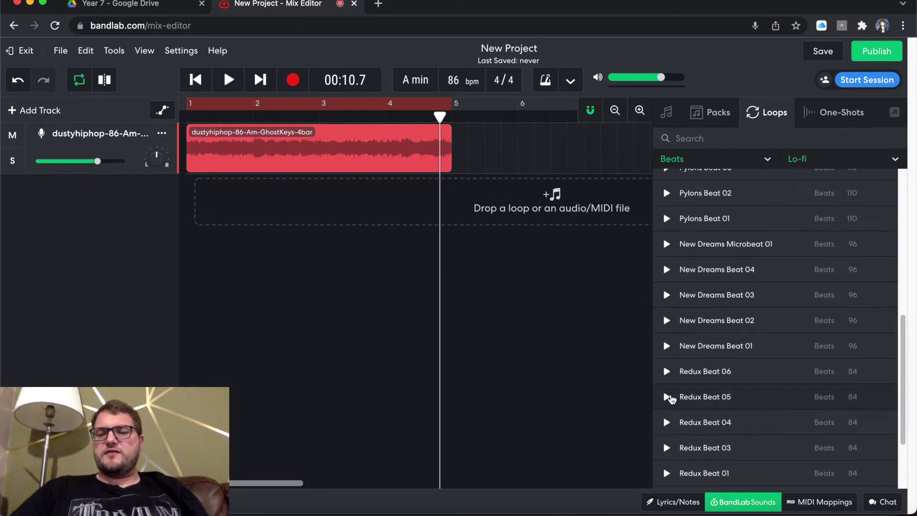
left_click(667, 397)
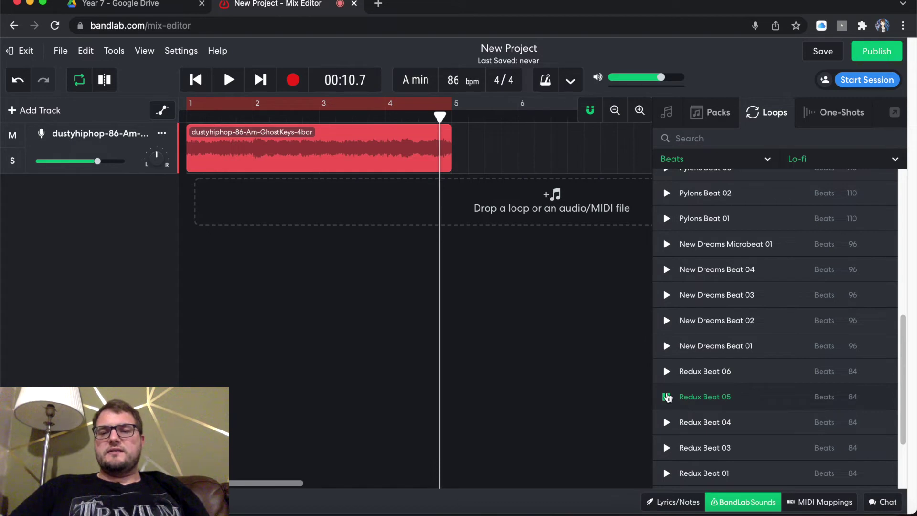
left_click(666, 398)
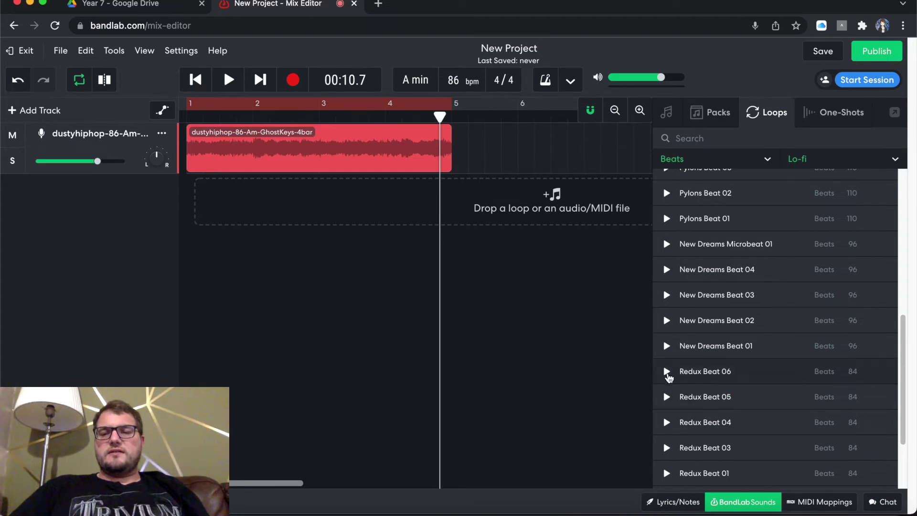
left_click(666, 373)
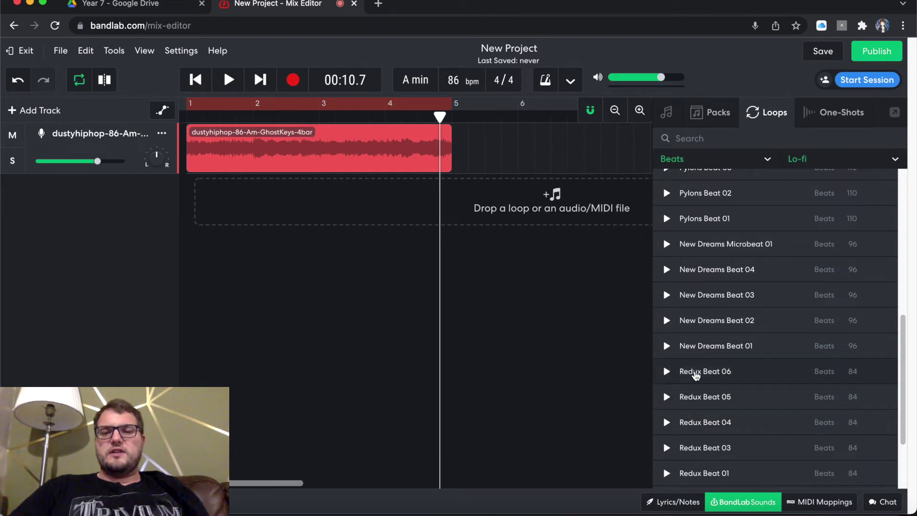
left_click_drag(696, 375, 204, 190)
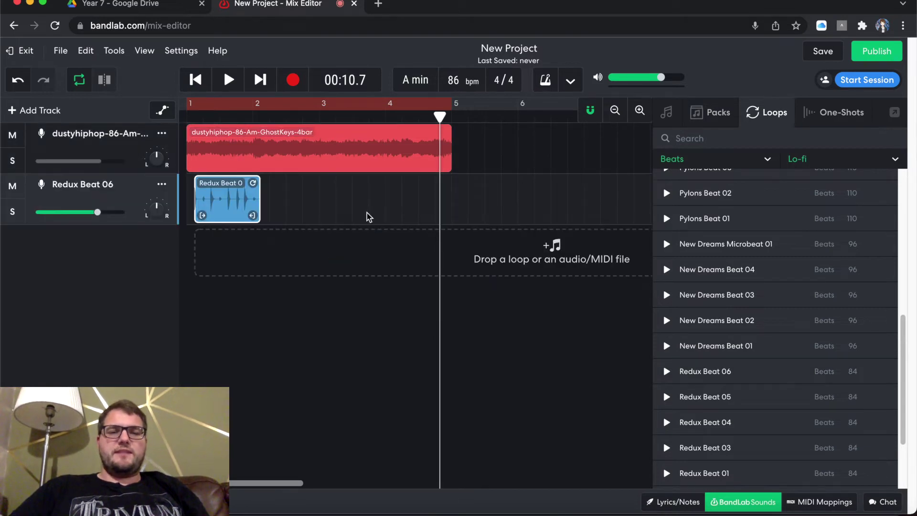
left_click_drag(237, 194, 448, 188)
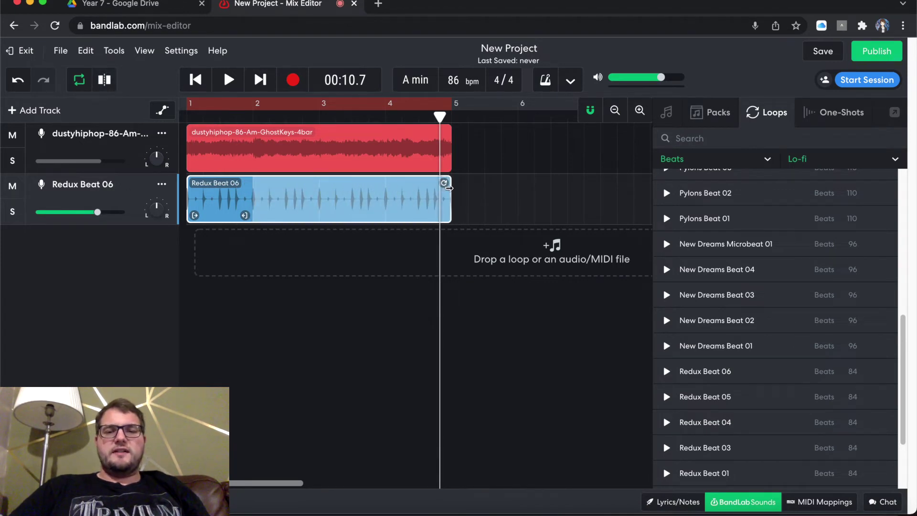
Turn region looping off, place the playhead in the beat clip, and play the project
left_click(371, 103)
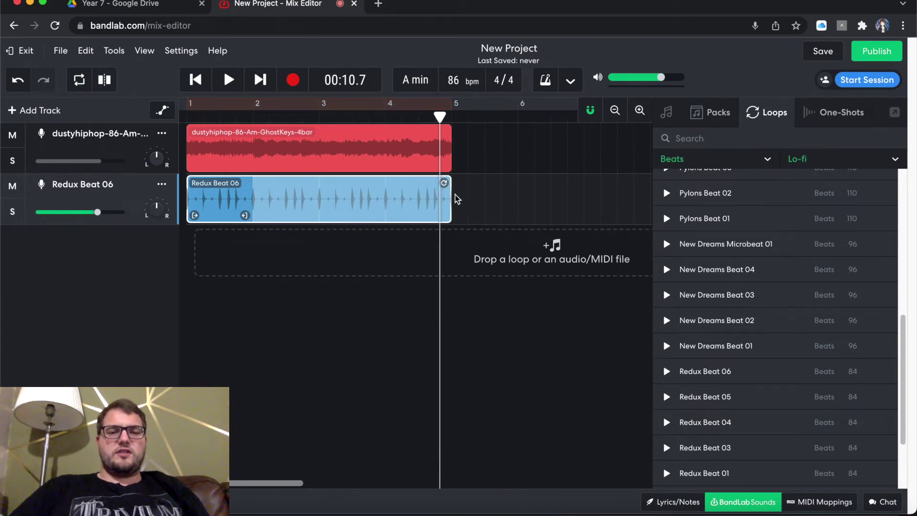
left_click(442, 185)
left_click(414, 187)
left_click(425, 187)
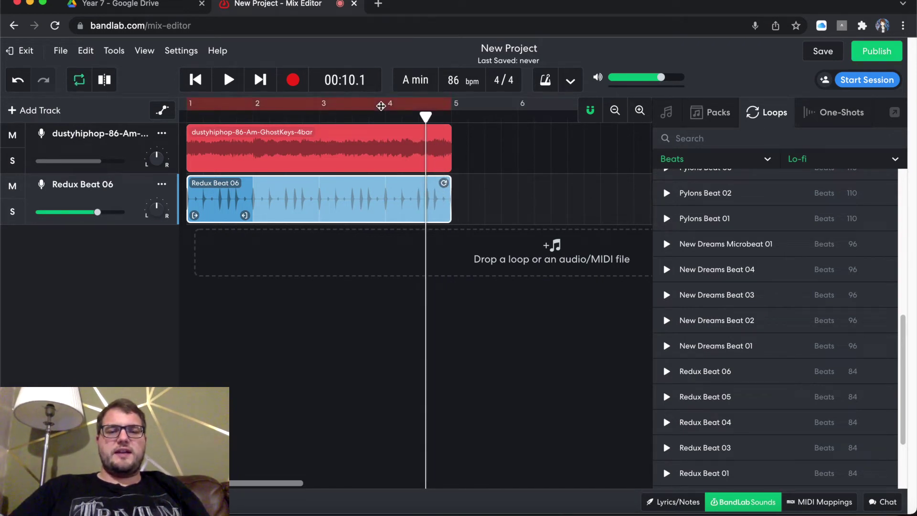
key("space")
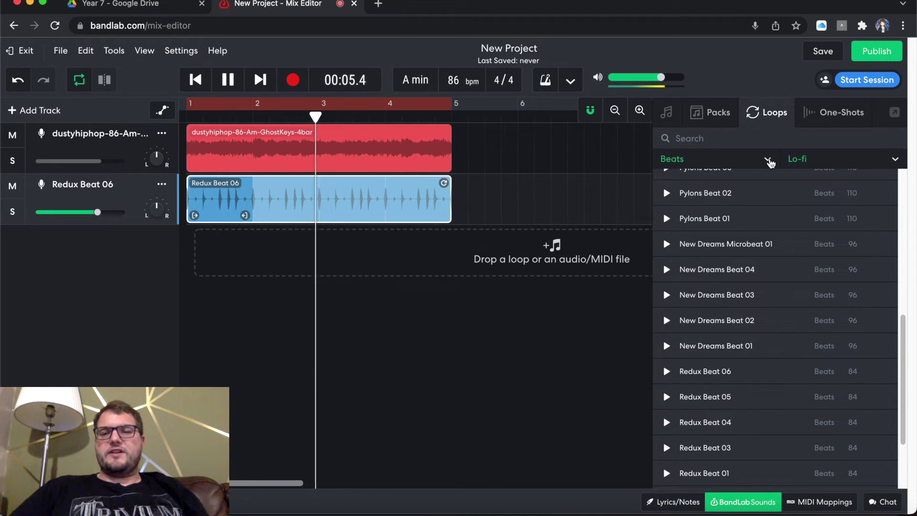
Filter the Loops browser to Bass and scroll down to Bass4_Modern-LoFi_Am_92BPM
left_click(768, 161)
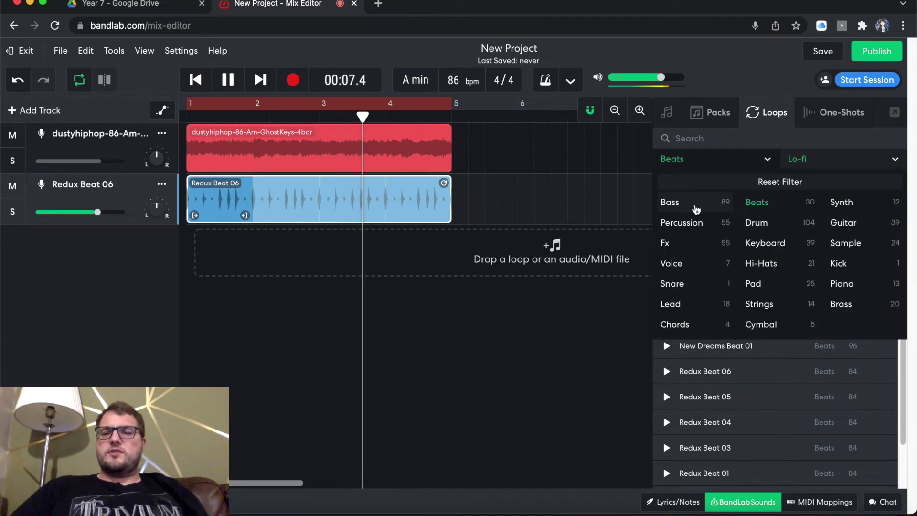
left_click(694, 206)
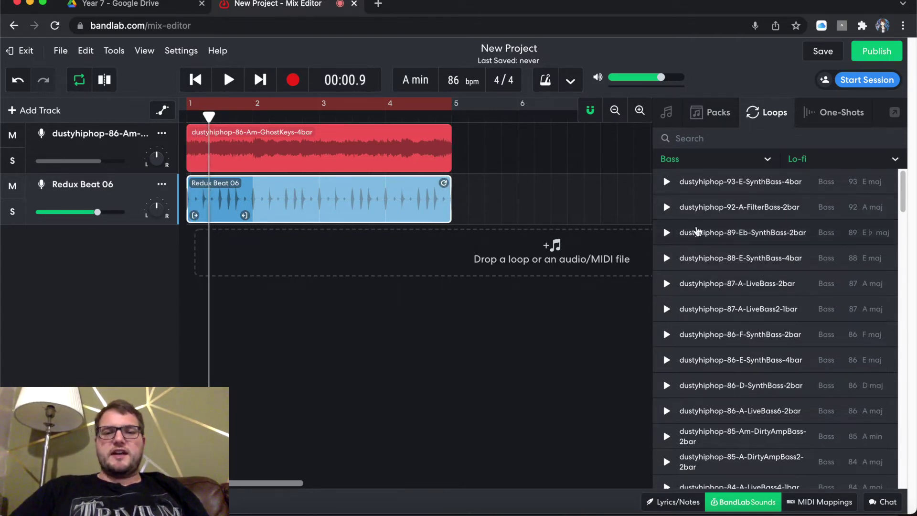
scroll(748, 285, "down", 4)
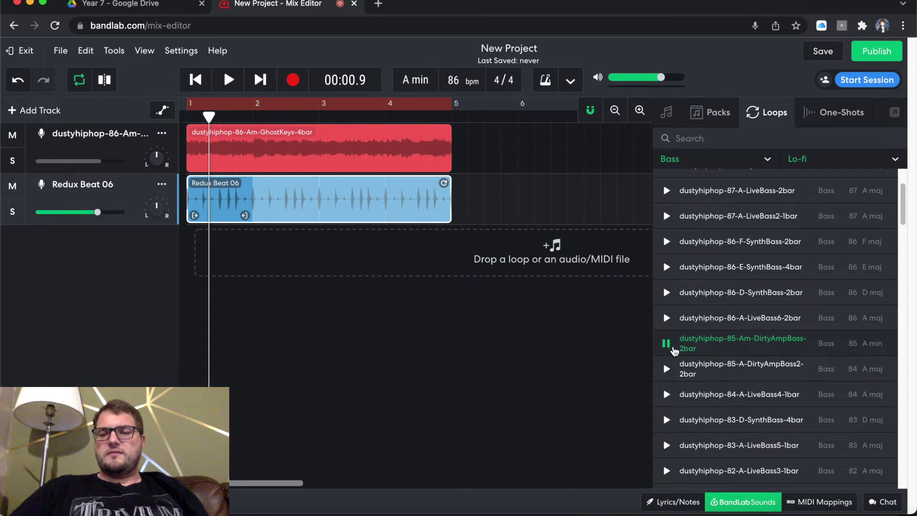
scroll(720, 357, "down", 15)
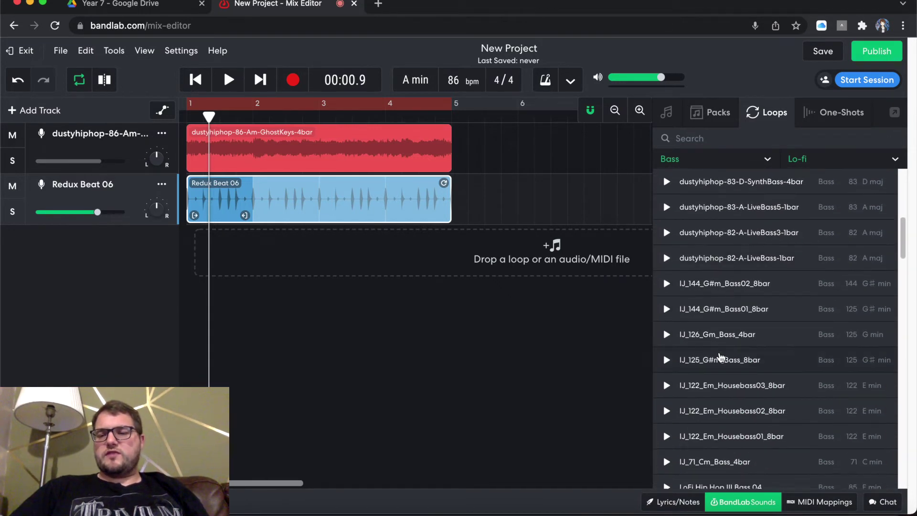
scroll(720, 357, "down", 10)
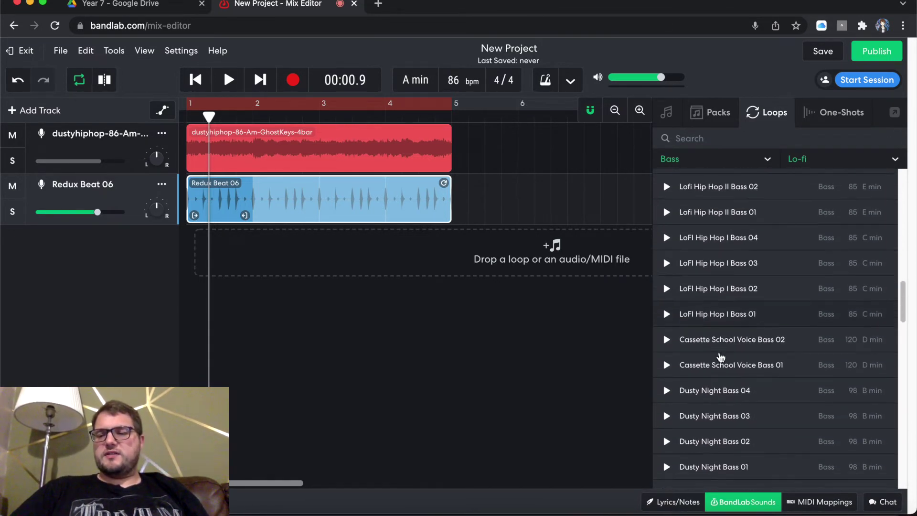
scroll(720, 357, "down", 12)
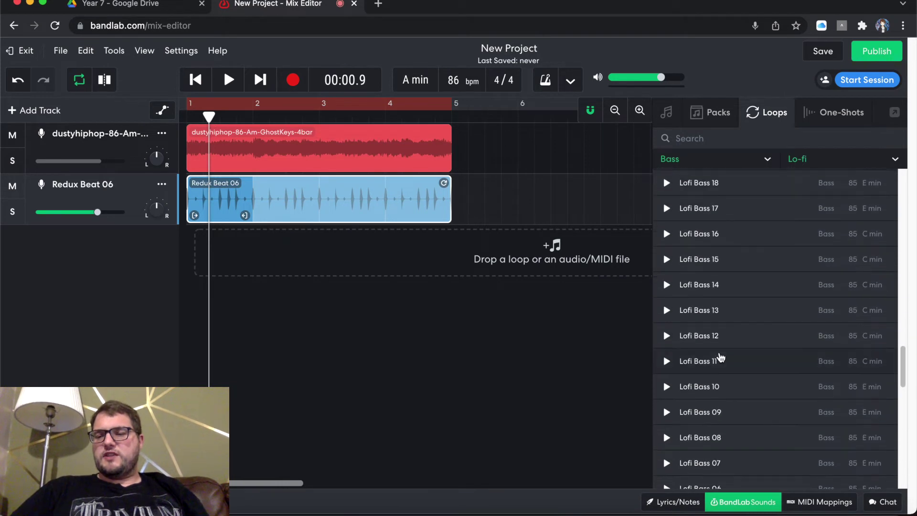
scroll(720, 357, "down", 8)
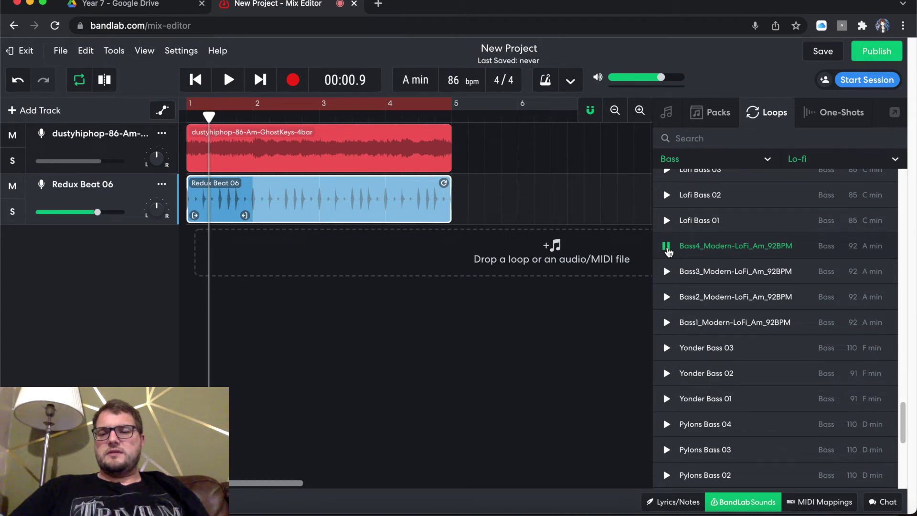
Drop Bass4_Modern-LoFi_Am_92BPM as a third track starting at bar 1 and play the project
left_click_drag(691, 250, 229, 256)
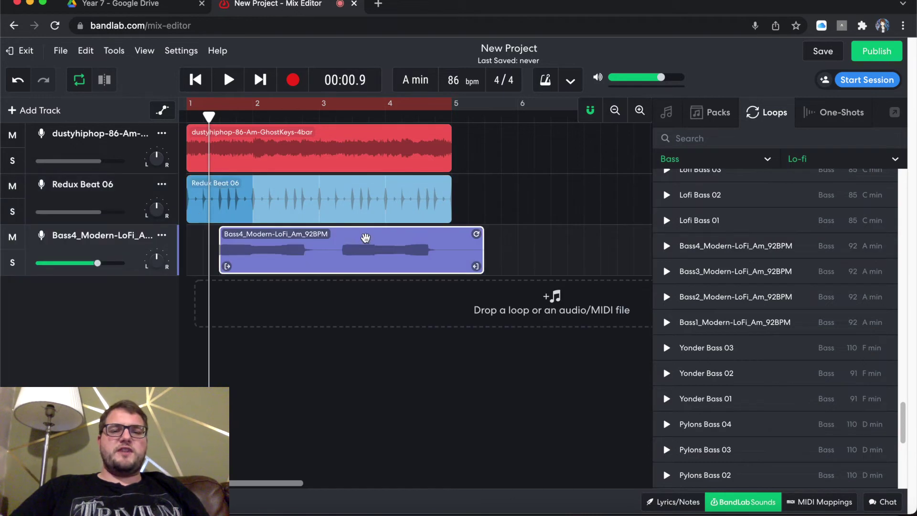
left_click_drag(365, 238, 329, 238)
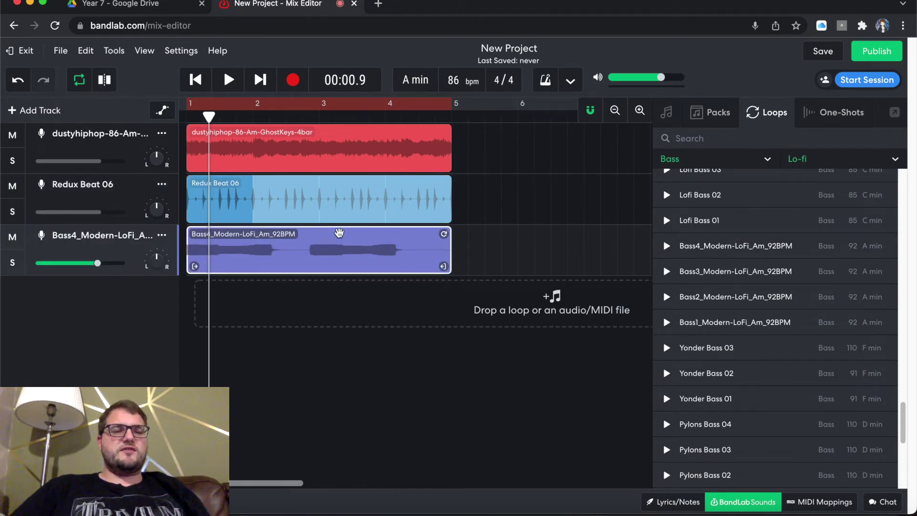
key("space")
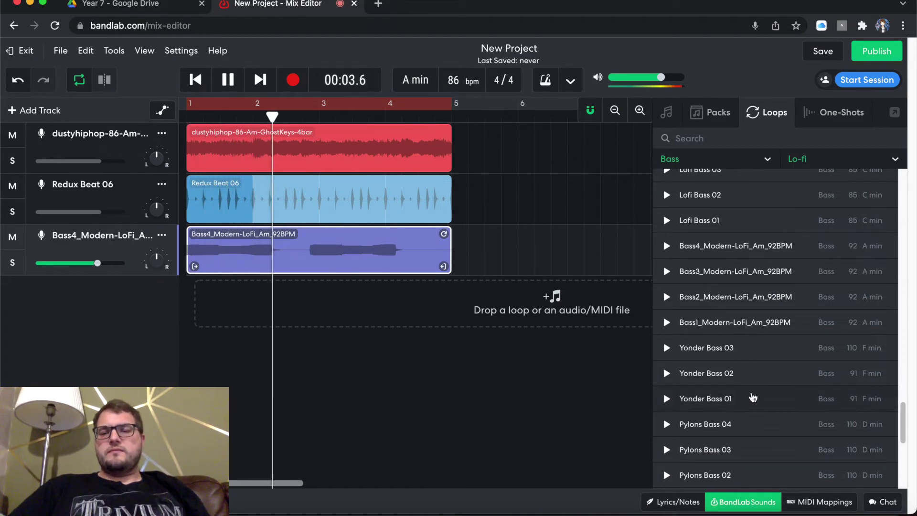
scroll(753, 397, "down", 5)
scroll(753, 398, "up", 15)
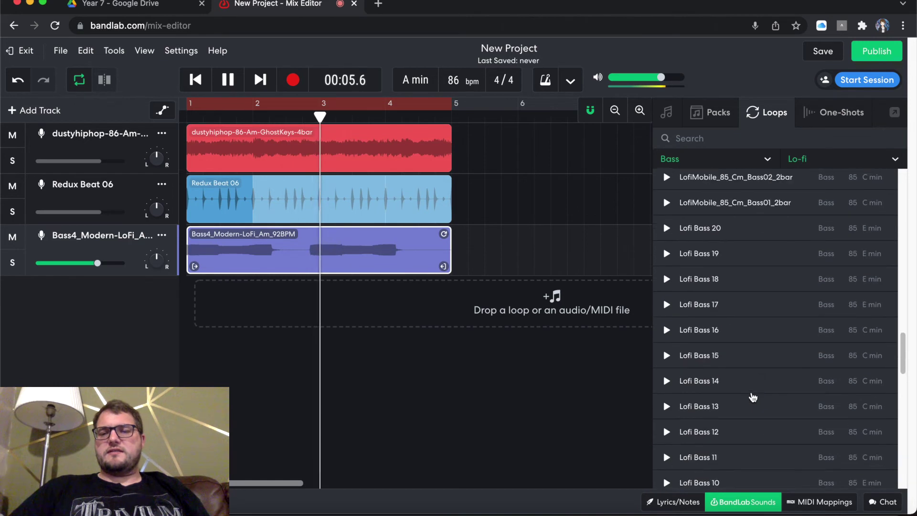
scroll(753, 397, "up", 6)
left_click(766, 159)
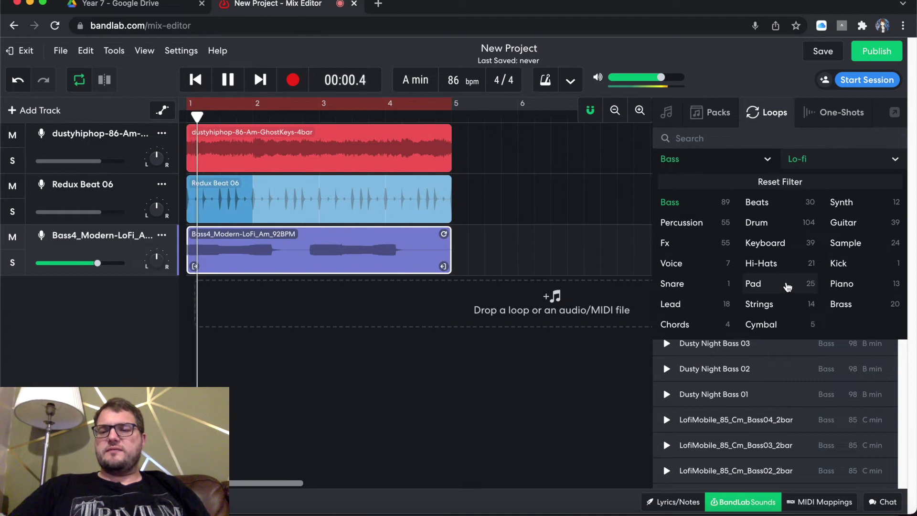
Filter loops to Guitar, add ChorusGuitar-2bar as a fourth track looped to bar 5, and play it
left_click(850, 221)
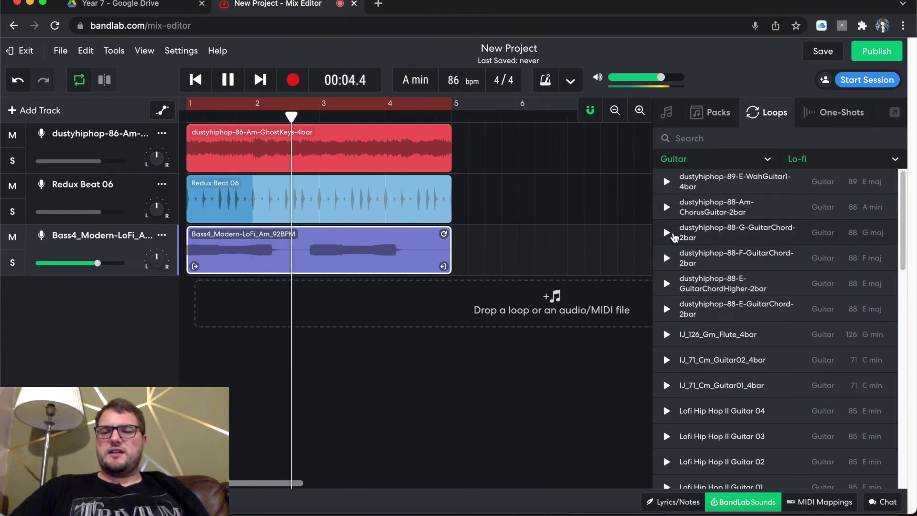
key("space")
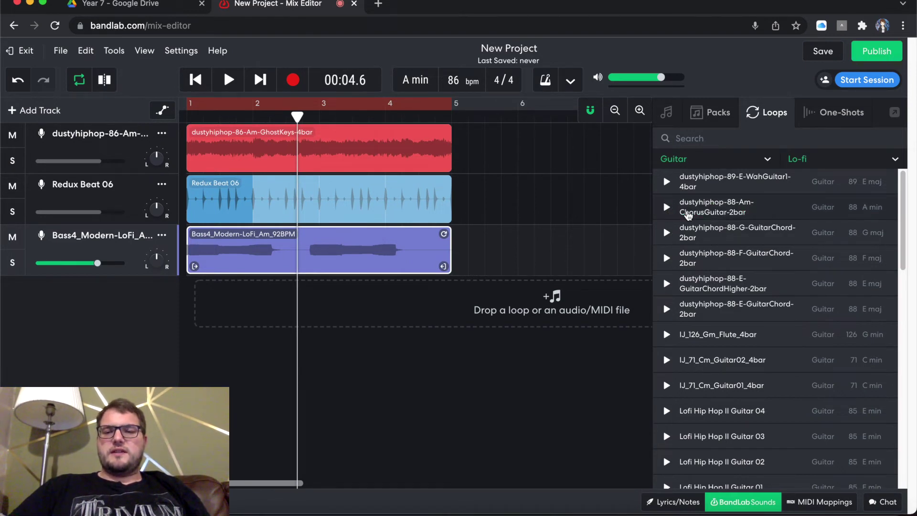
left_click_drag(687, 214, 205, 316)
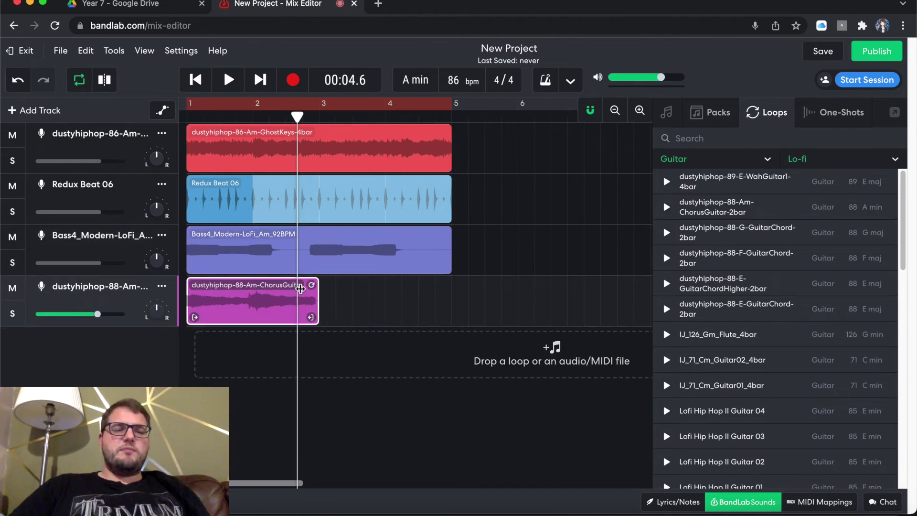
left_click_drag(314, 284, 437, 306)
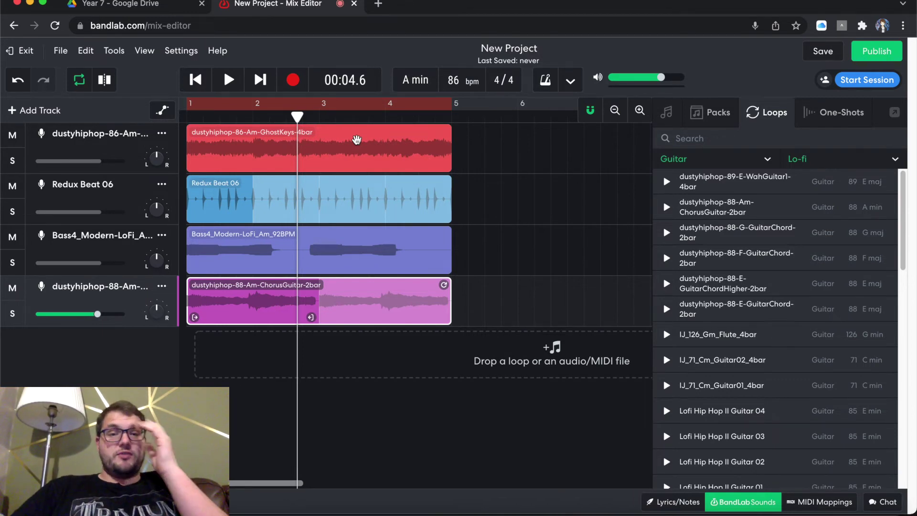
key("space")
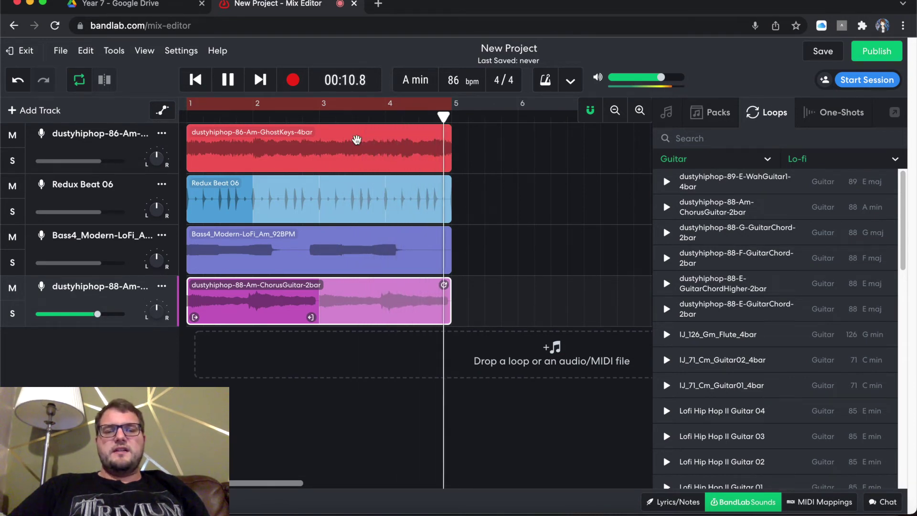
key("space")
Swap the ChorusGuitar clip for Synths2-and-Guitar_Modern-LoFi_Am_92BPM looped to bar 5, play, and mute GhostKeys
key("Delete")
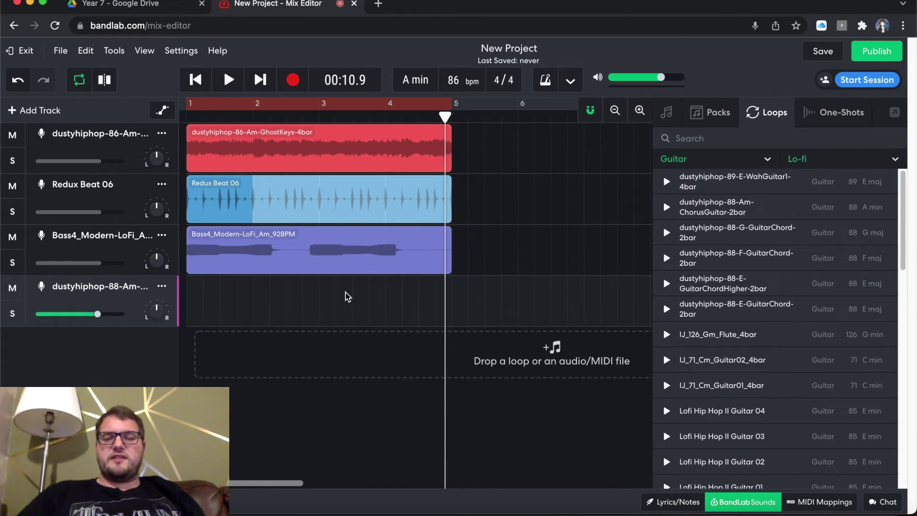
scroll(820, 337, "down", 10)
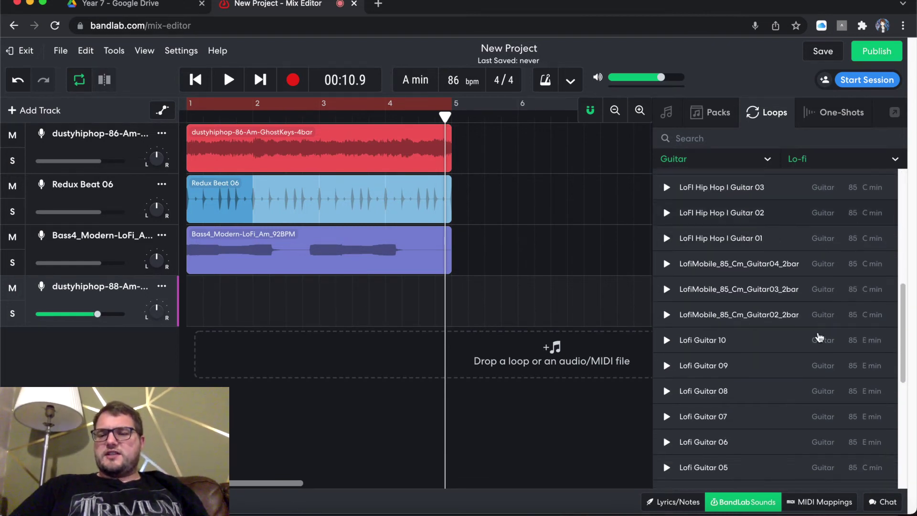
scroll(819, 337, "down", 3)
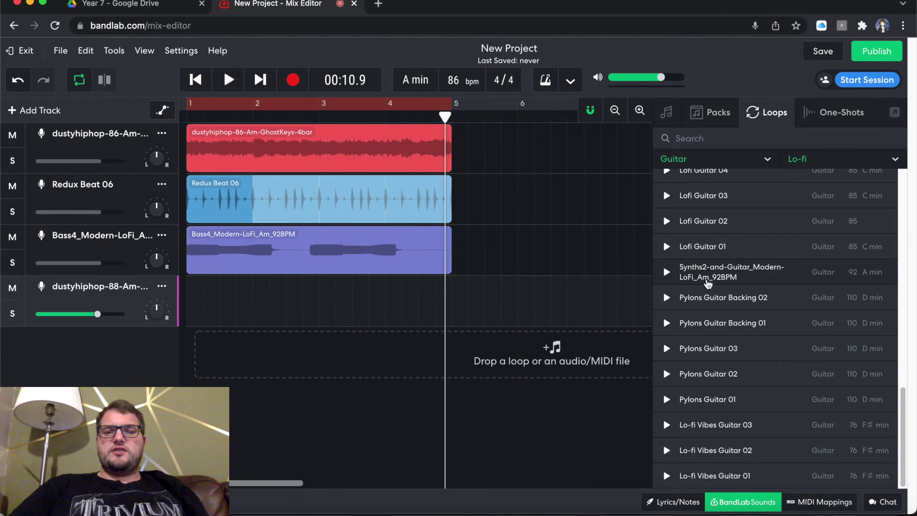
left_click_drag(708, 282, 188, 306)
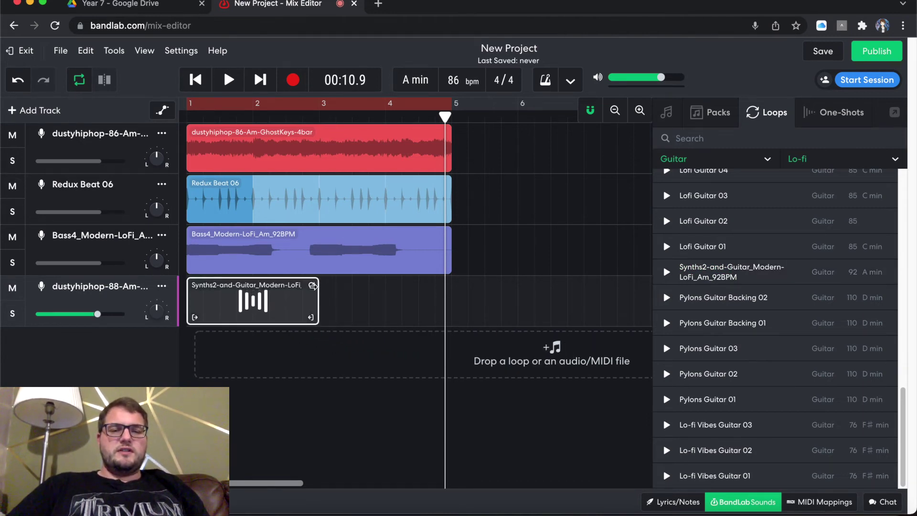
left_click_drag(311, 284, 459, 306)
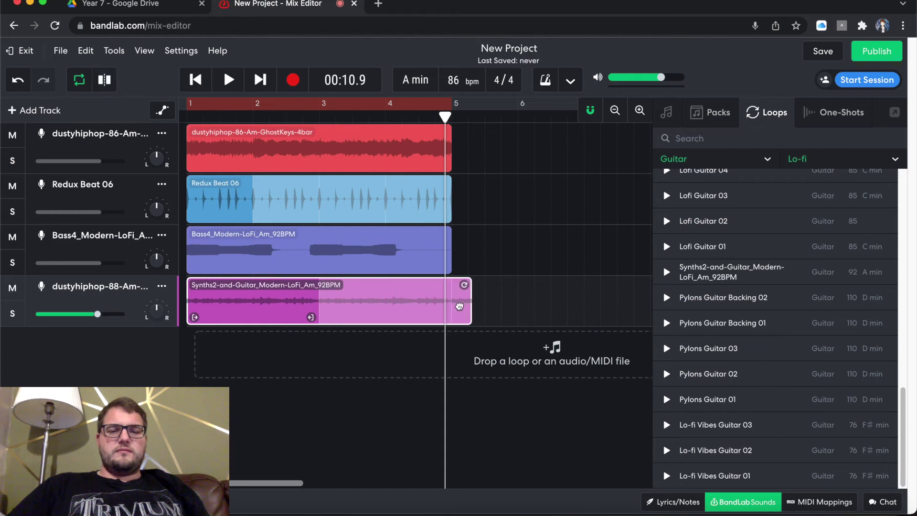
key("space")
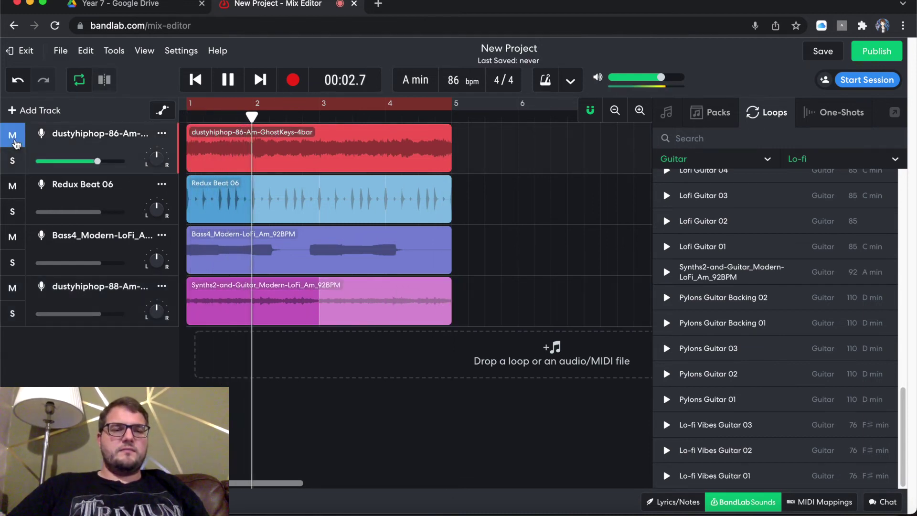
left_click(14, 139)
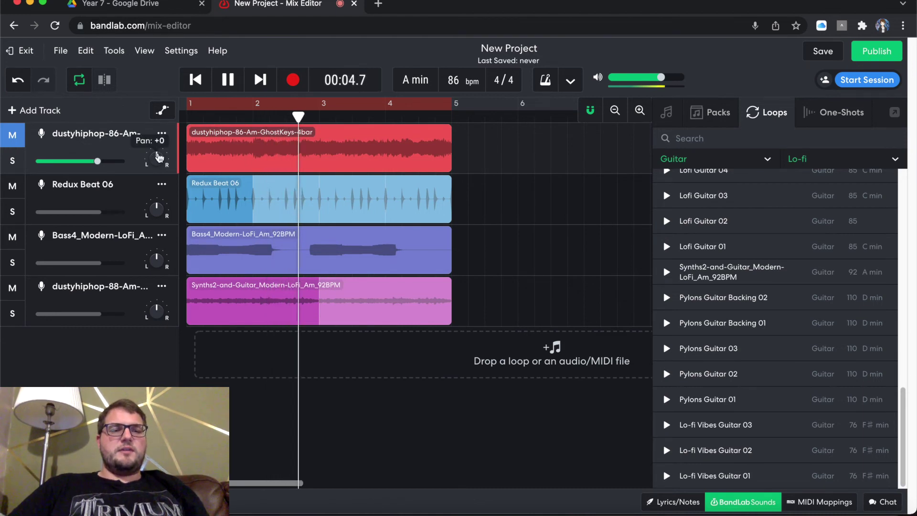
Delete the red GhostKeys clip and filter the loops to Piano
left_click(364, 144)
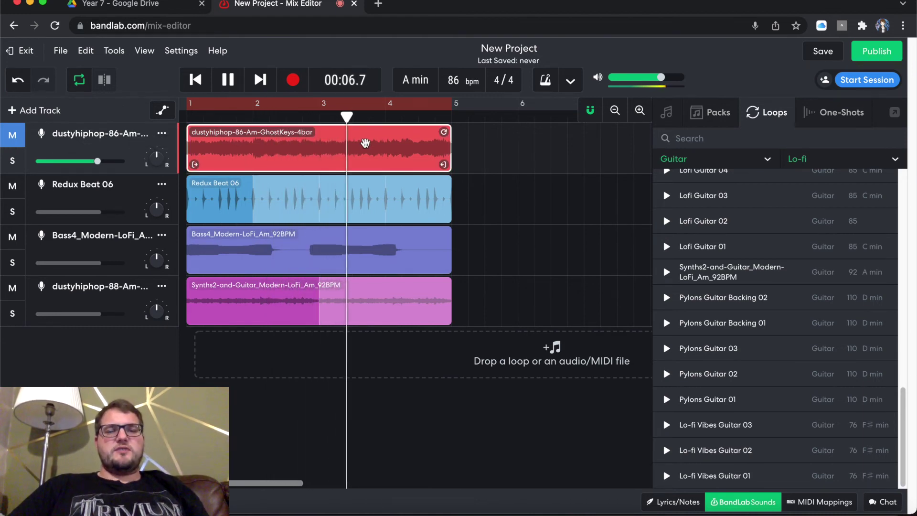
key("Delete")
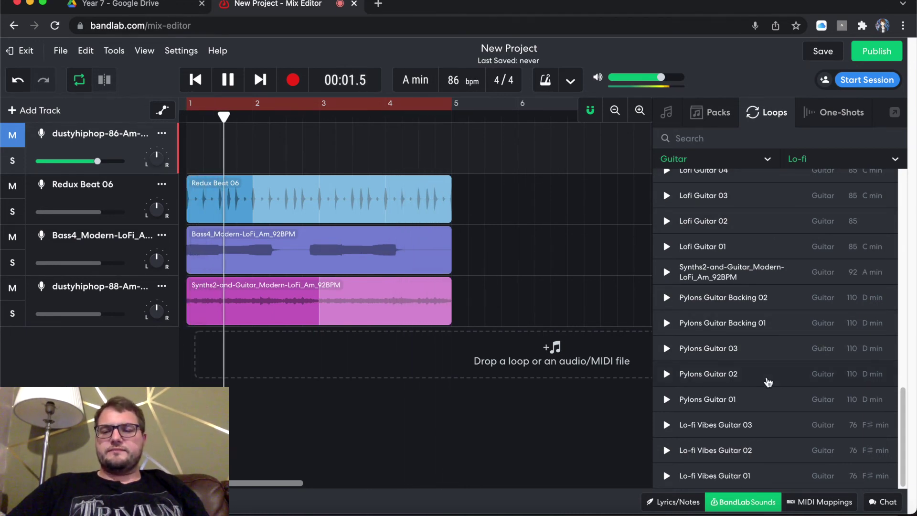
scroll(768, 382, "up", 10)
left_click(768, 158)
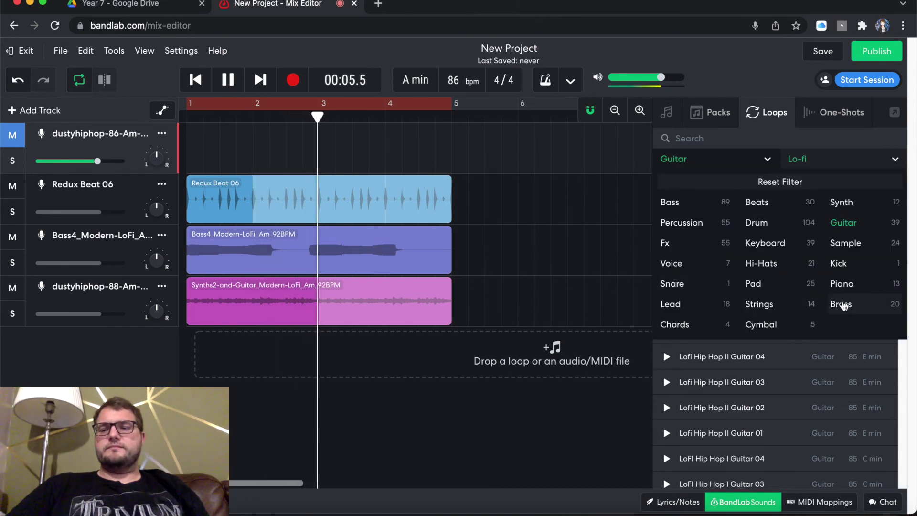
left_click(858, 288)
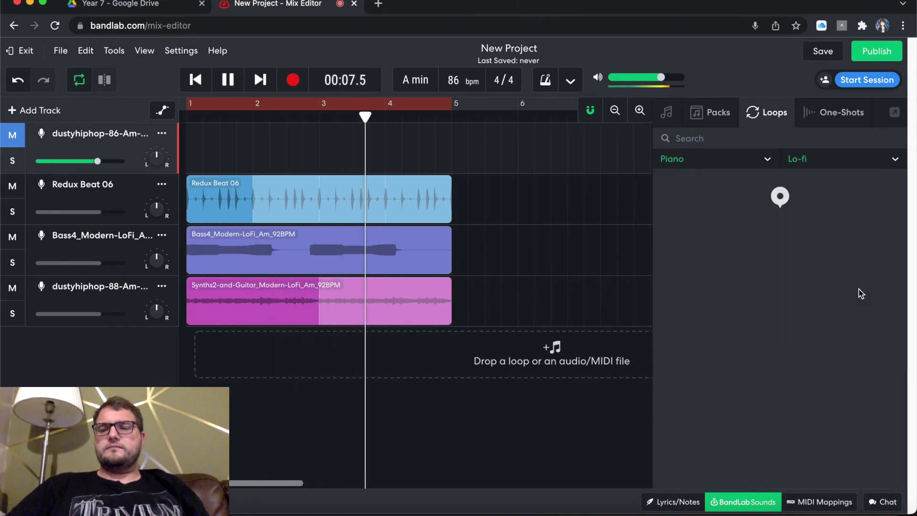
scroll(757, 300, "down", 1)
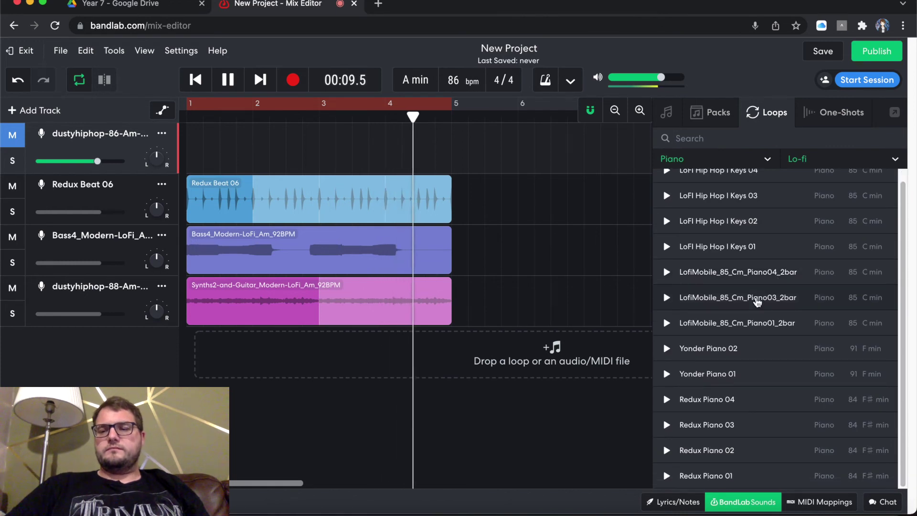
scroll(756, 301, "up", 1)
Switch the loop filter to Fx, stop playback, and drag the VinylCrackle loop toward the timeline
left_click(753, 160)
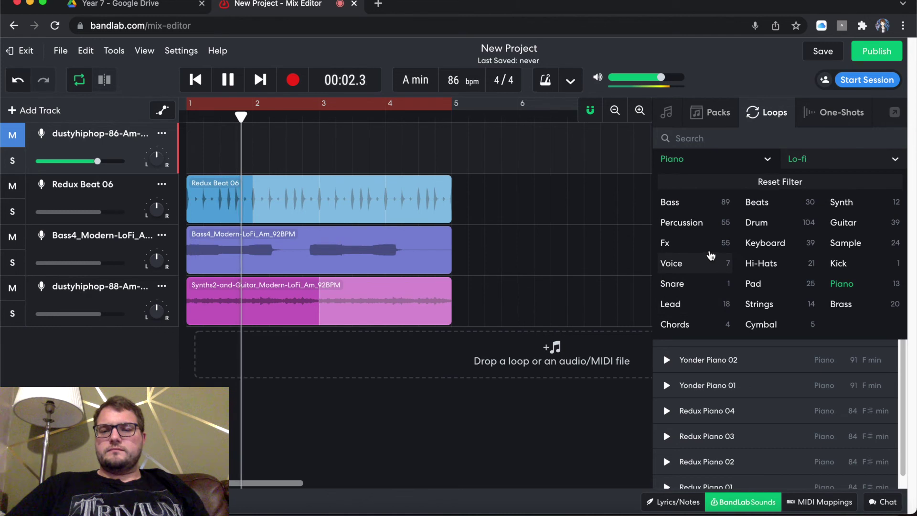
left_click(710, 247)
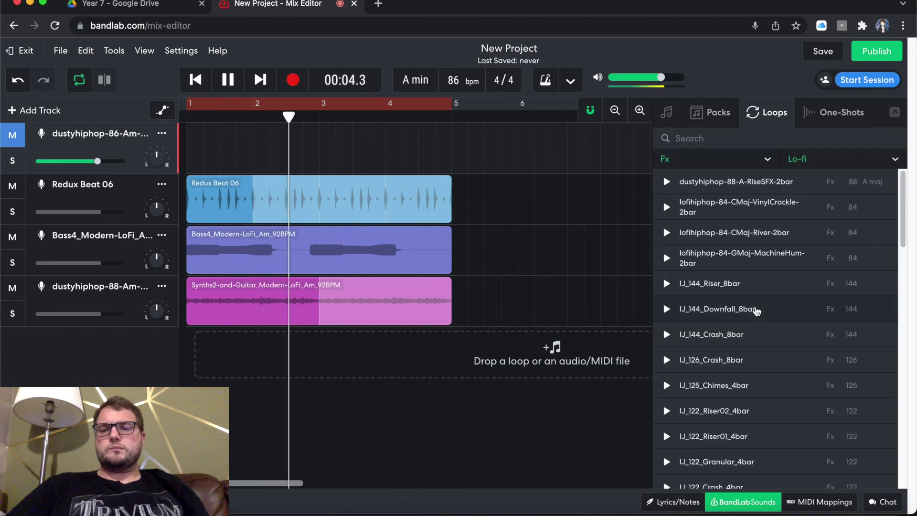
key("space")
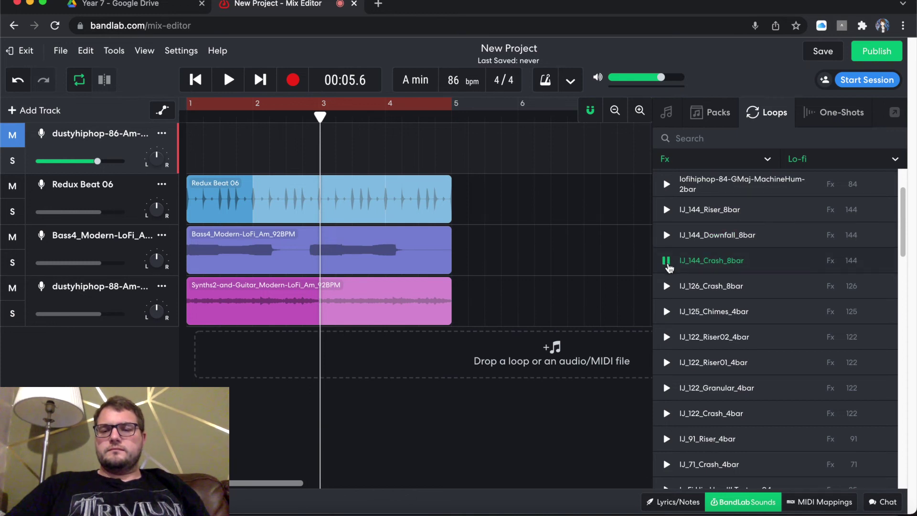
scroll(714, 321, "down", 10)
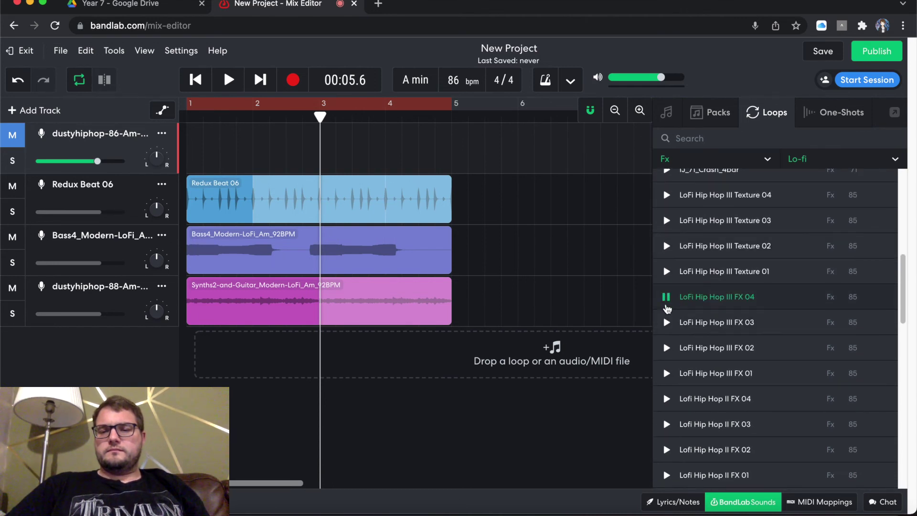
scroll(686, 373, "down", 10)
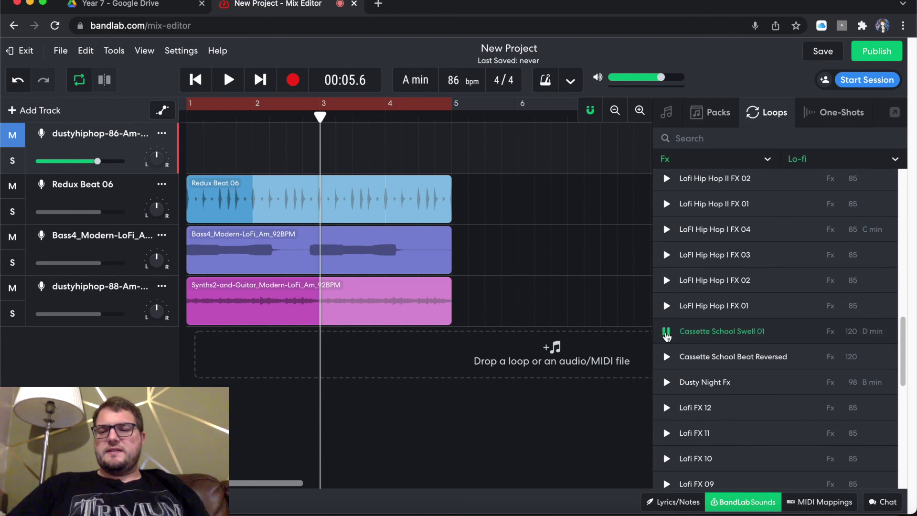
scroll(673, 344, "down", 15)
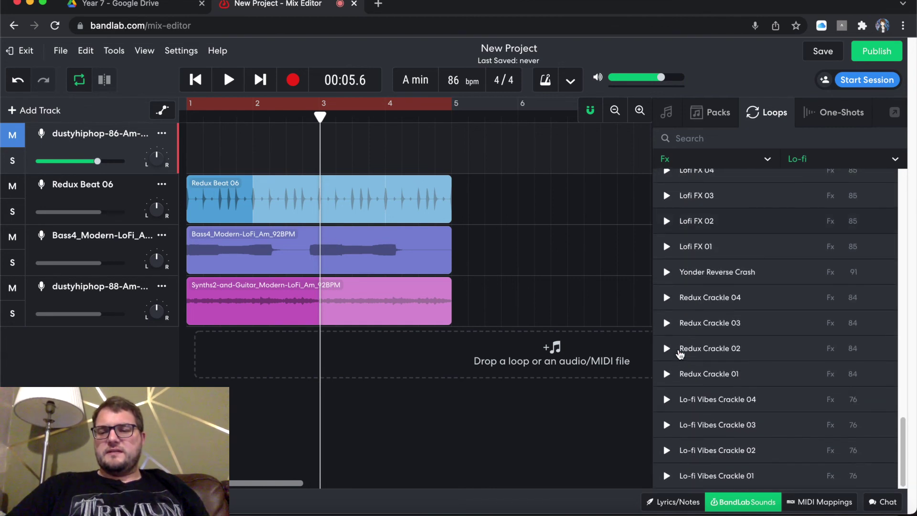
scroll(680, 353, "up", 20)
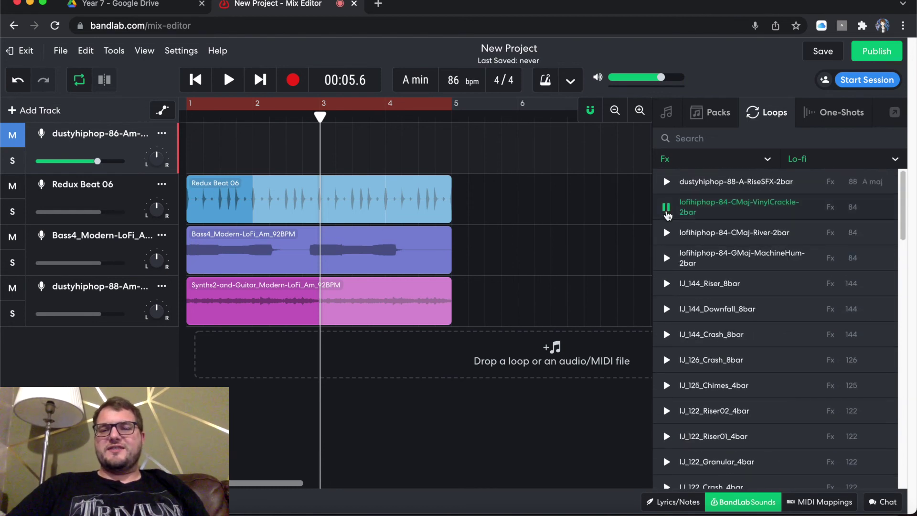
left_click_drag(704, 213, 179, 148)
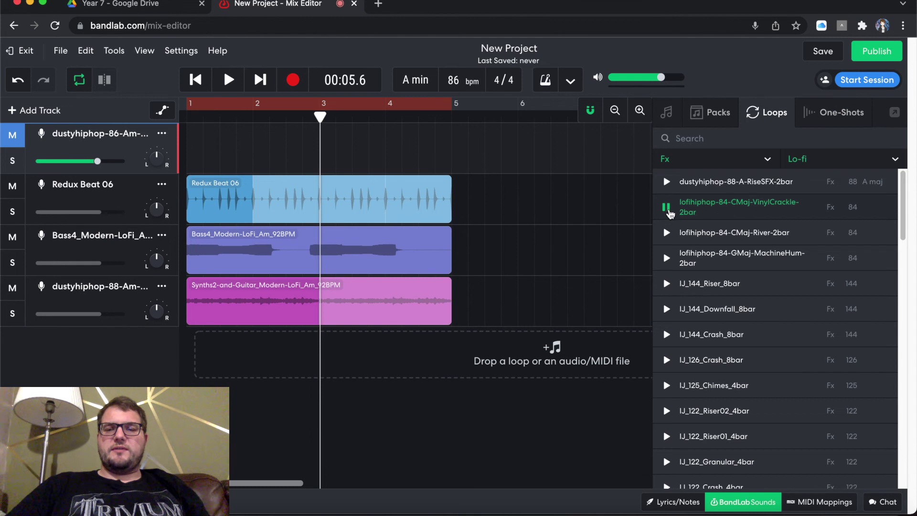
Drop the VinylCrackle loop as a new track and delete the empty GhostKeys track
left_click_drag(719, 212, 199, 352)
left_click(162, 138)
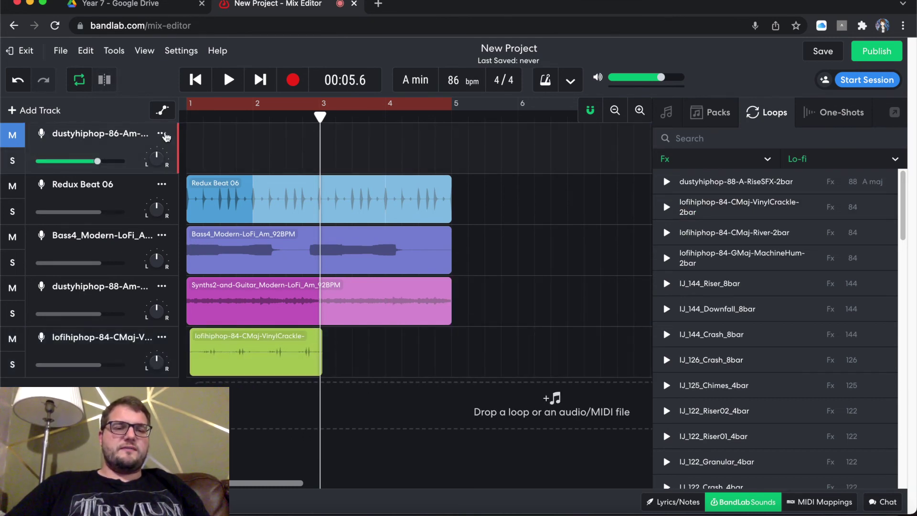
left_click(163, 136)
left_click(240, 436)
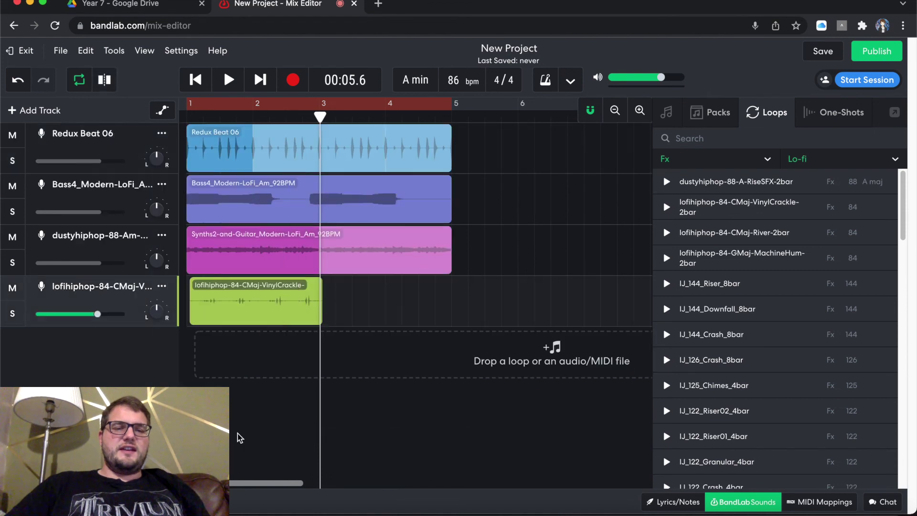
Move the vinyl crackle clip to bar 1, loop it out to bar 5, and play
left_click_drag(348, 287, 459, 299)
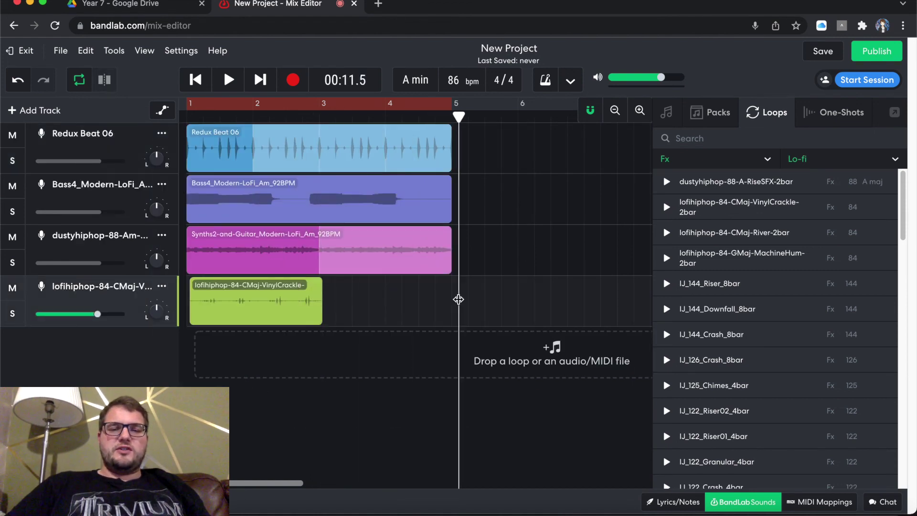
left_click_drag(258, 295, 247, 299)
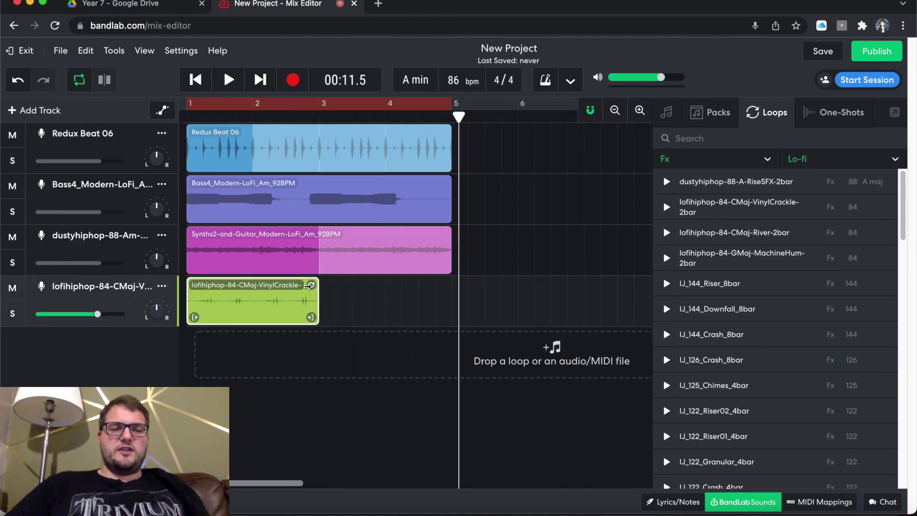
left_click_drag(311, 285, 456, 284)
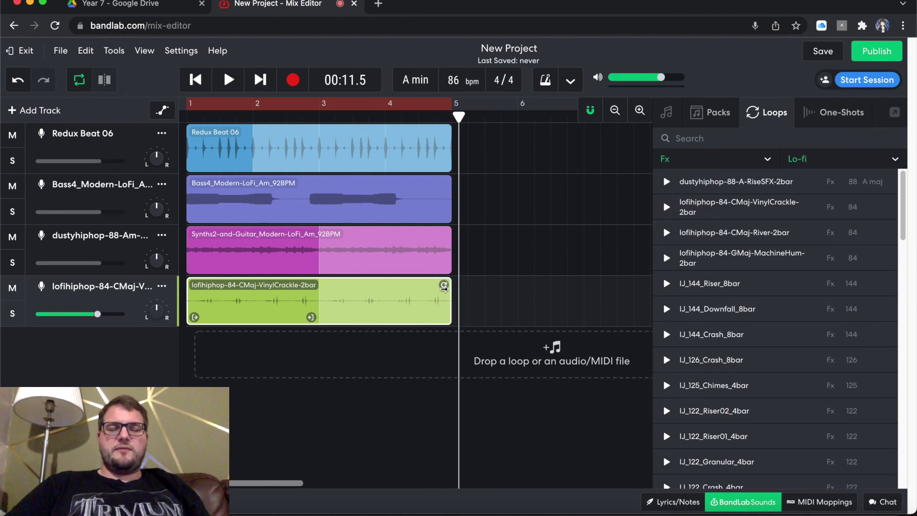
key("space")
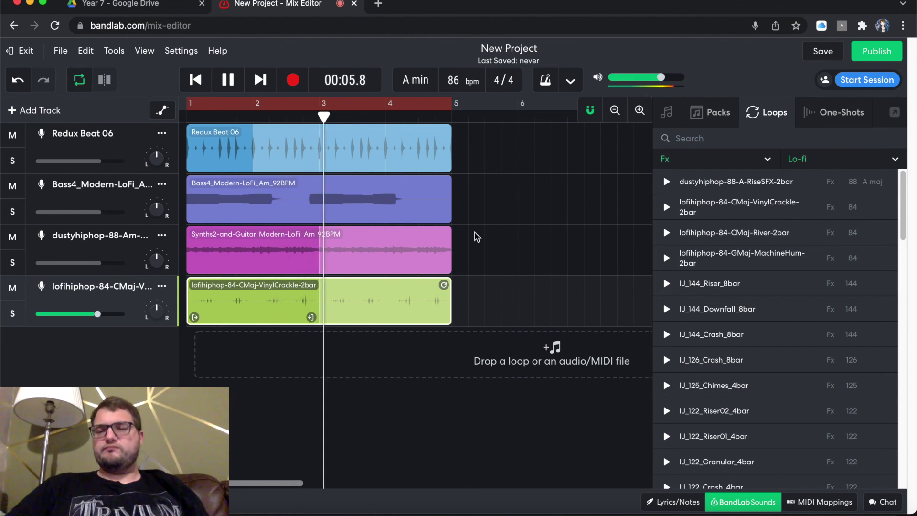
Close the popped-out sounds tab and hide the loops browser panel
left_click(898, 113)
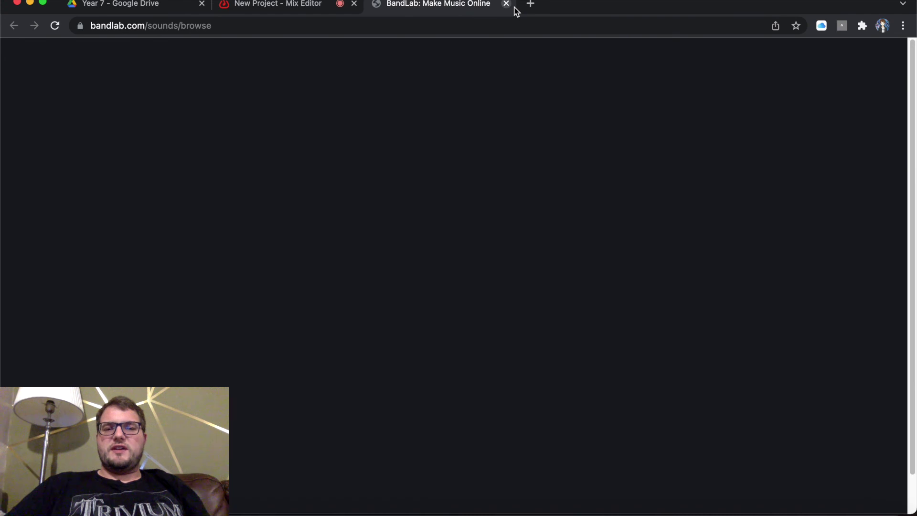
left_click(508, 5)
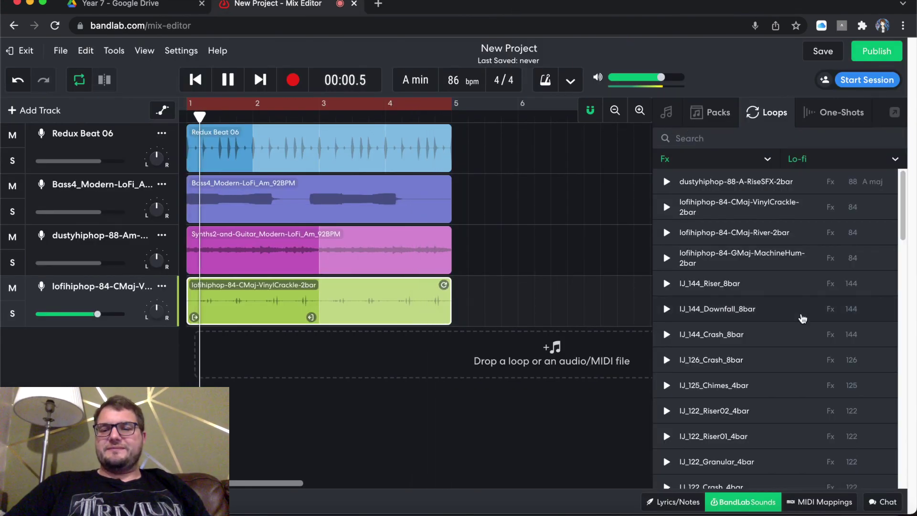
left_click(750, 501)
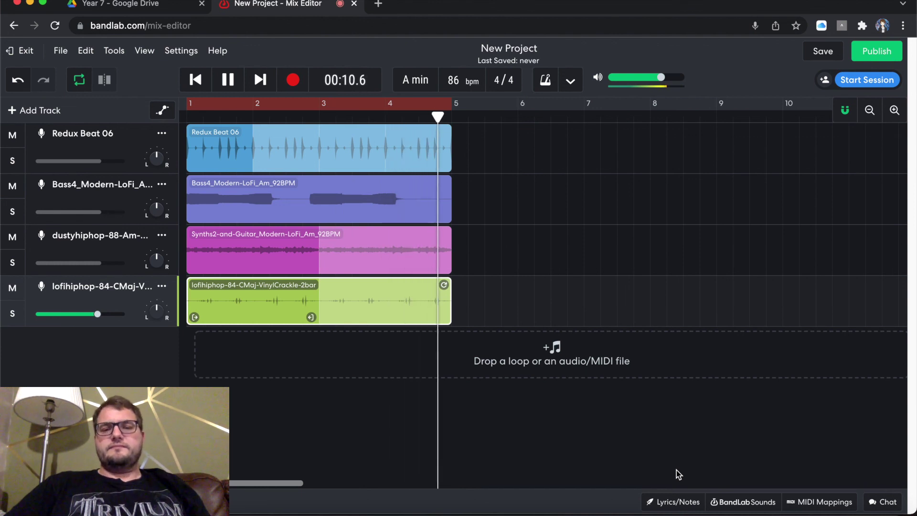
left_click(755, 507)
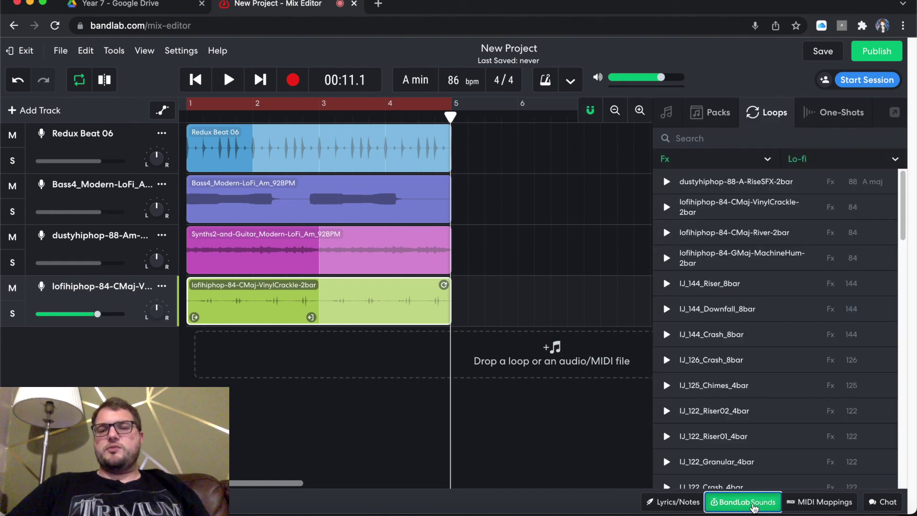
left_click(755, 507)
left_click(755, 507)
left_click(754, 507)
left_click(753, 508)
left_click(753, 507)
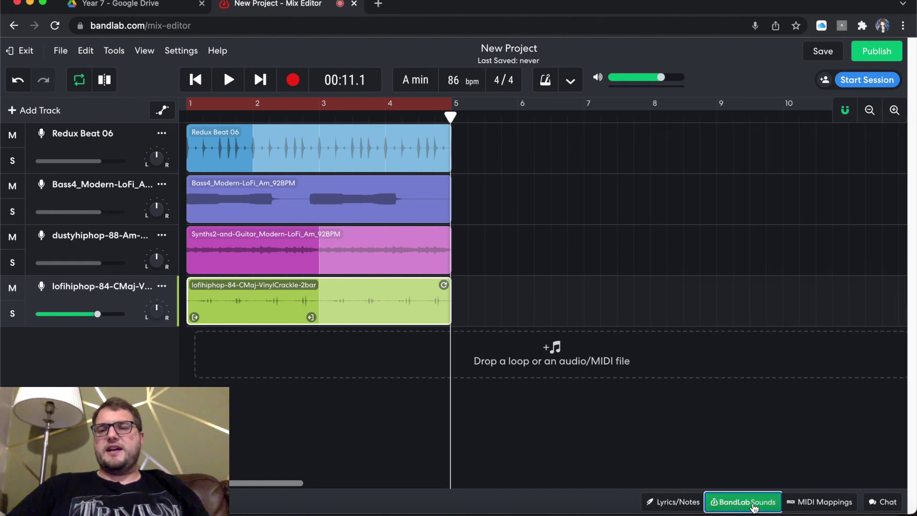